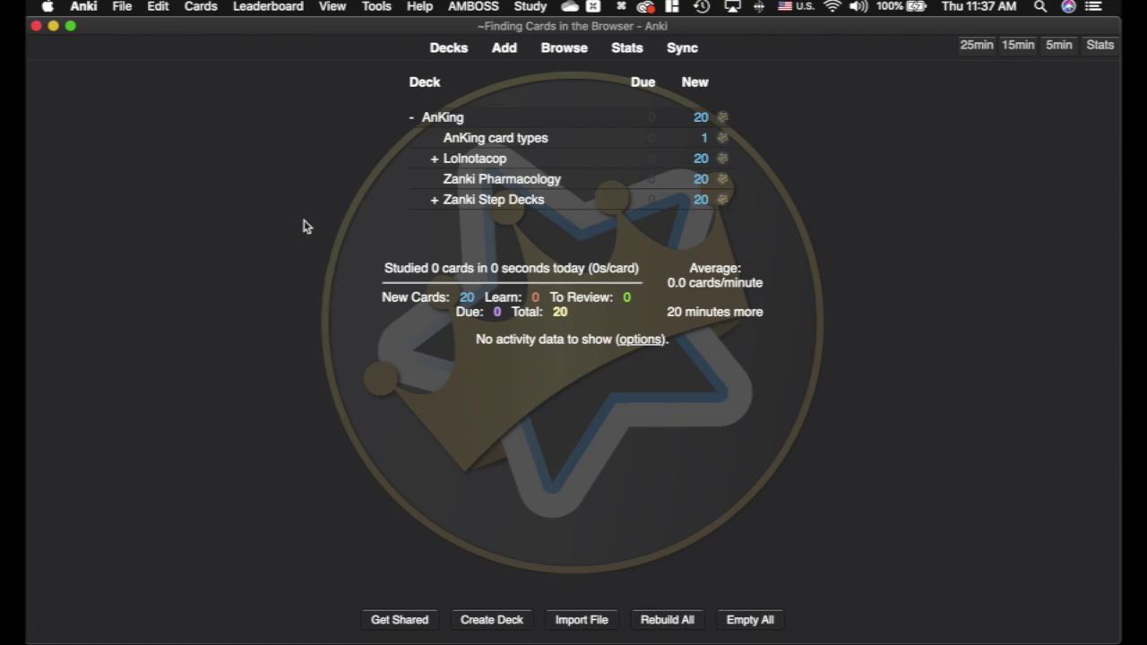
In the card browser, show the AnKing deck and search it for 'pericarditis'.
click(565, 49)
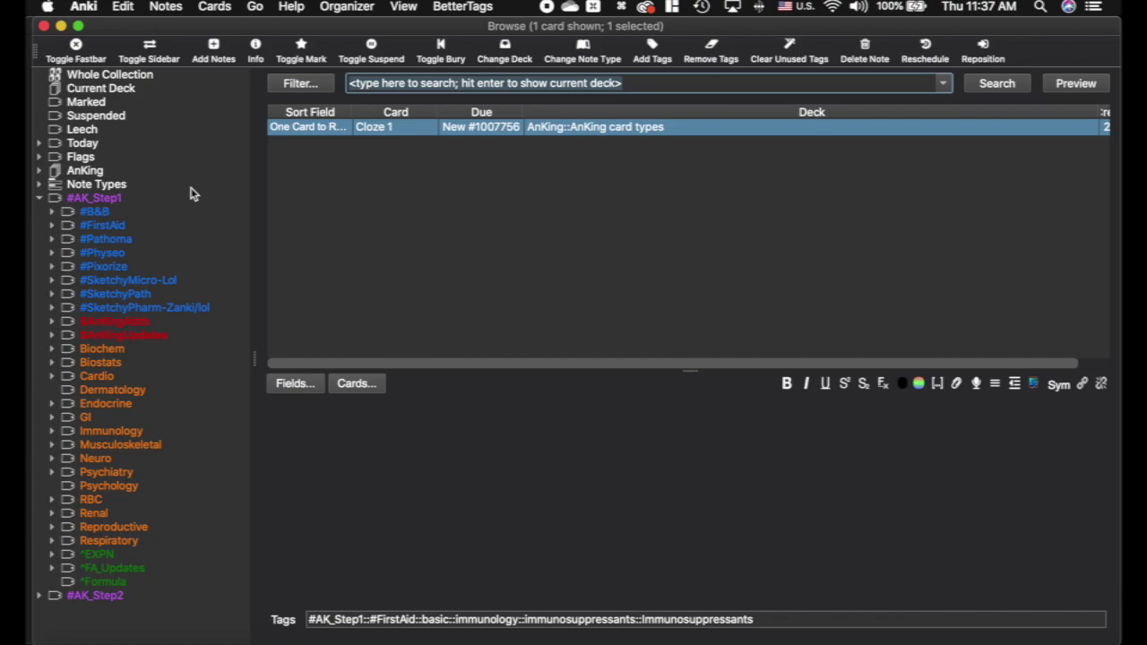
click(119, 171)
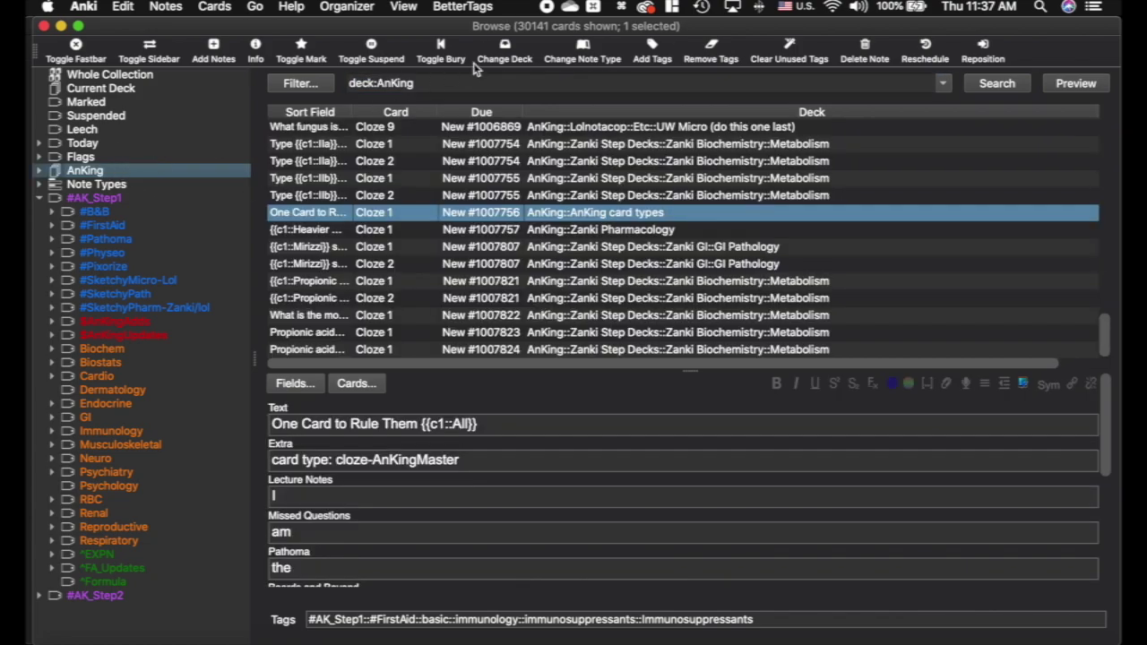
click(438, 83)
text(pericarditis)
key(Return)
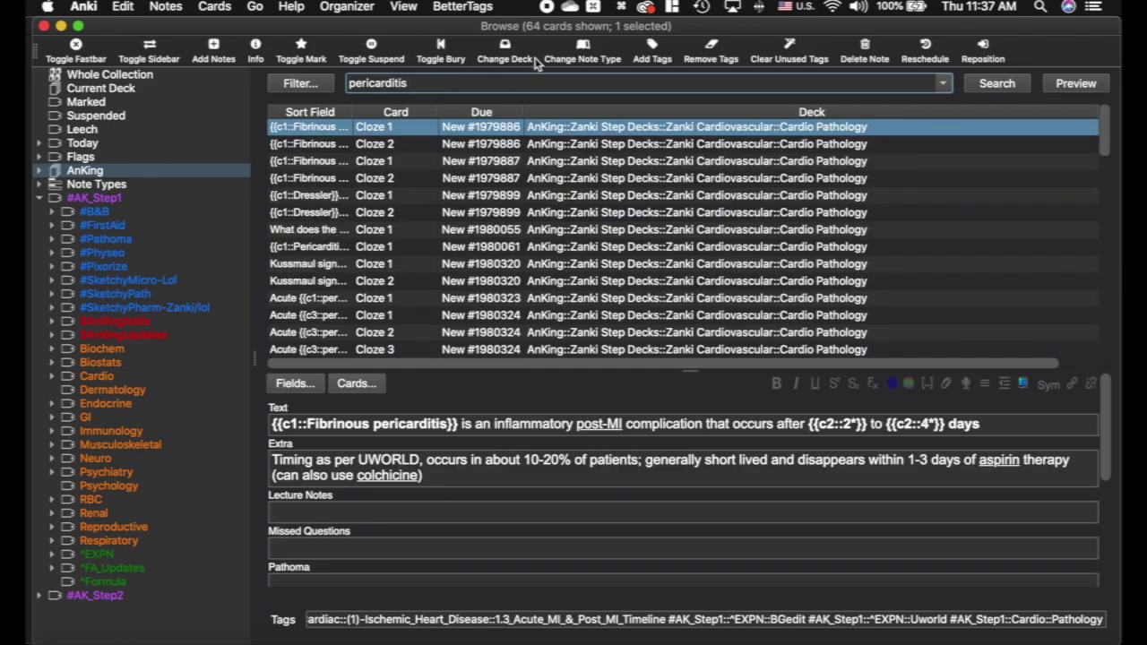
Expand the Cardio tag under #AK_Step1 to show its subtags.
scroll(416, 194, down, 10)
scroll(408, 215, up, 10)
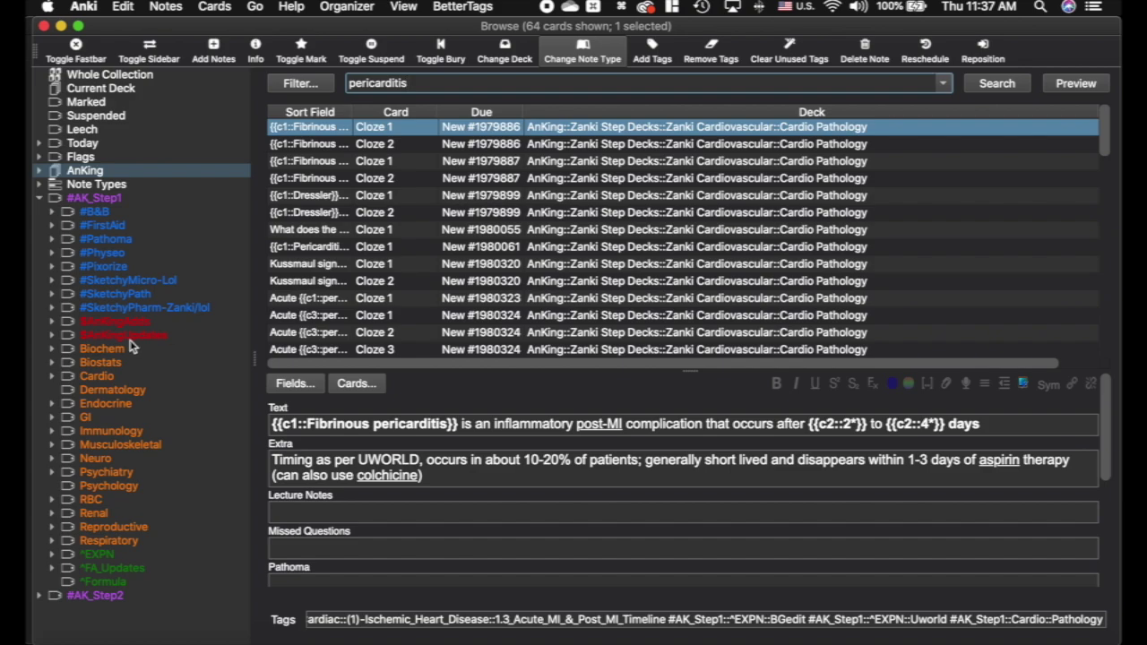
click(53, 375)
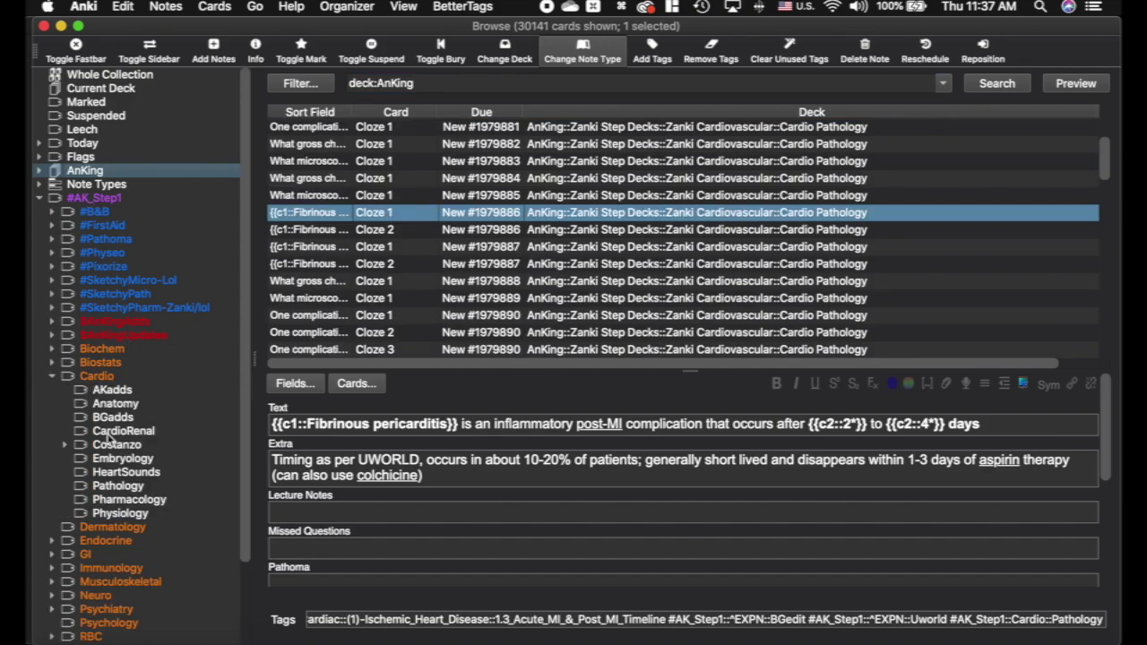
Search the #AK_Step1::Cardio::Pathology tag plus 'pericarditis', collapse Cardio, and show all windows.
click(117, 485)
click(567, 83)
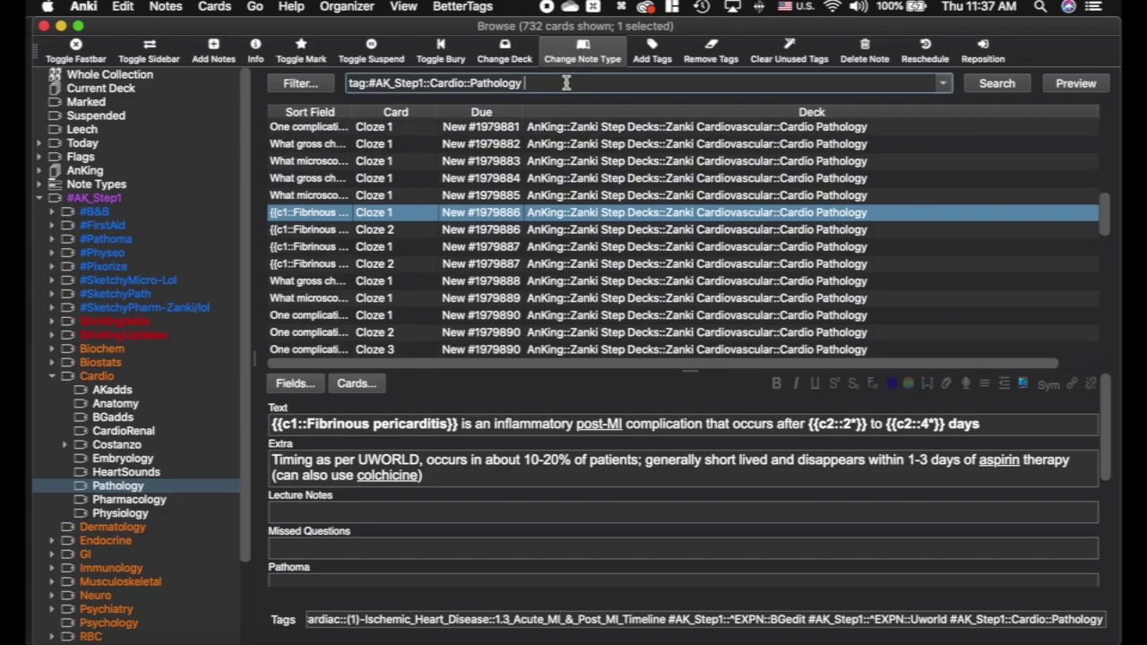
text(pericarditis)
key(Return)
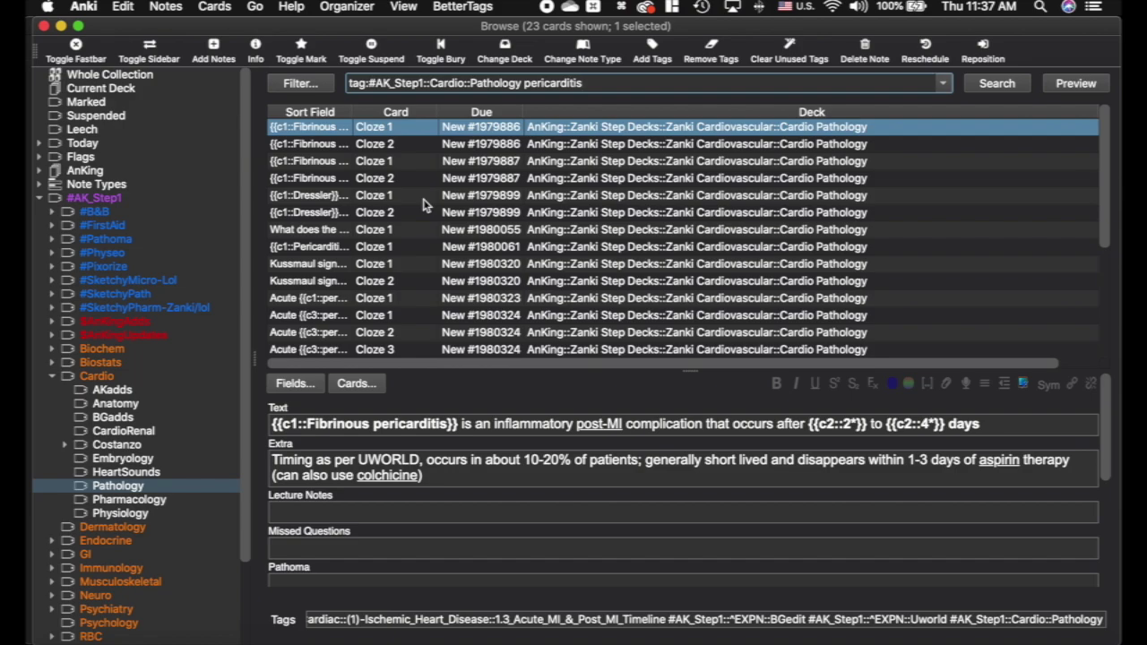
click(52, 376)
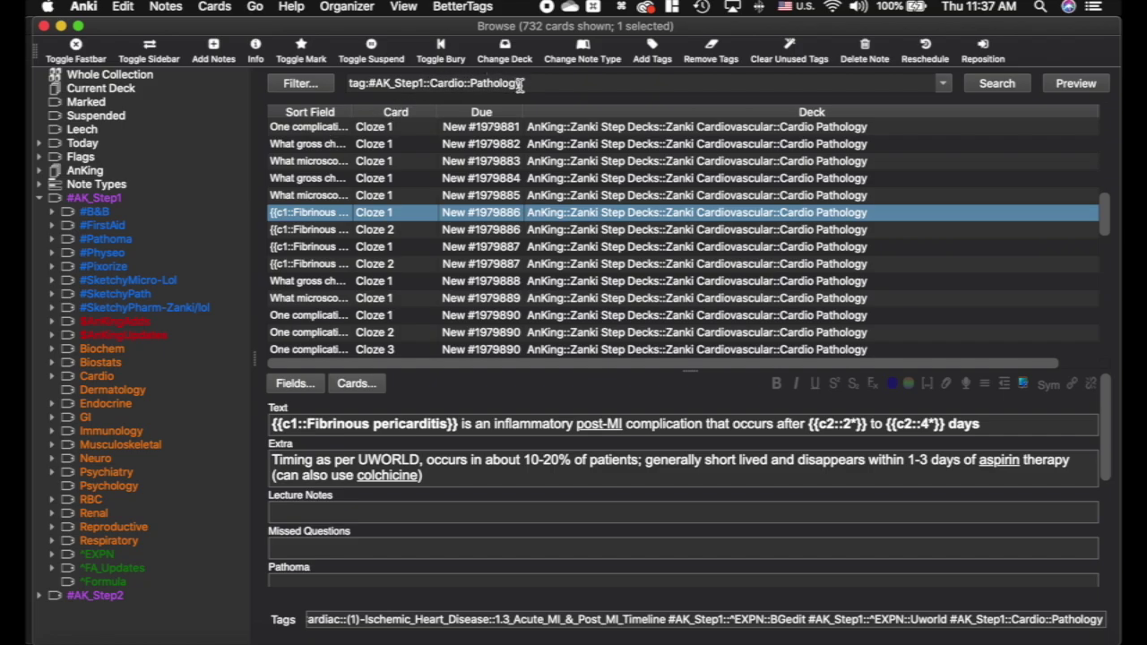
key(ctrl+Up)
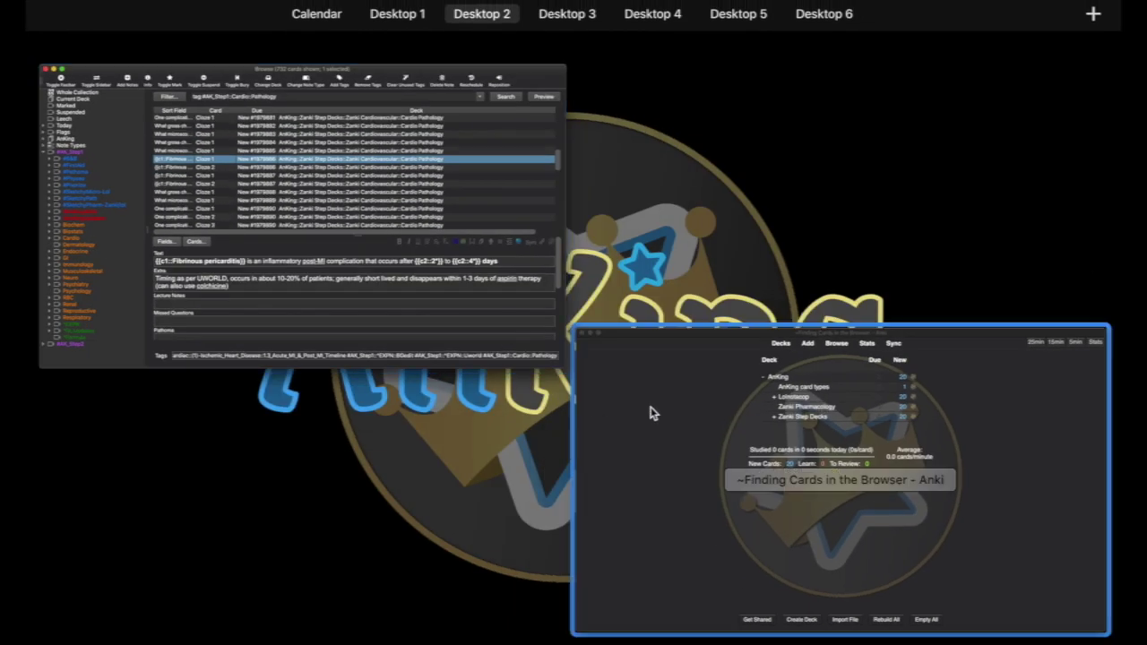
From the main window, open the Browser Search Box Quick Insert add-on's config.
click(651, 413)
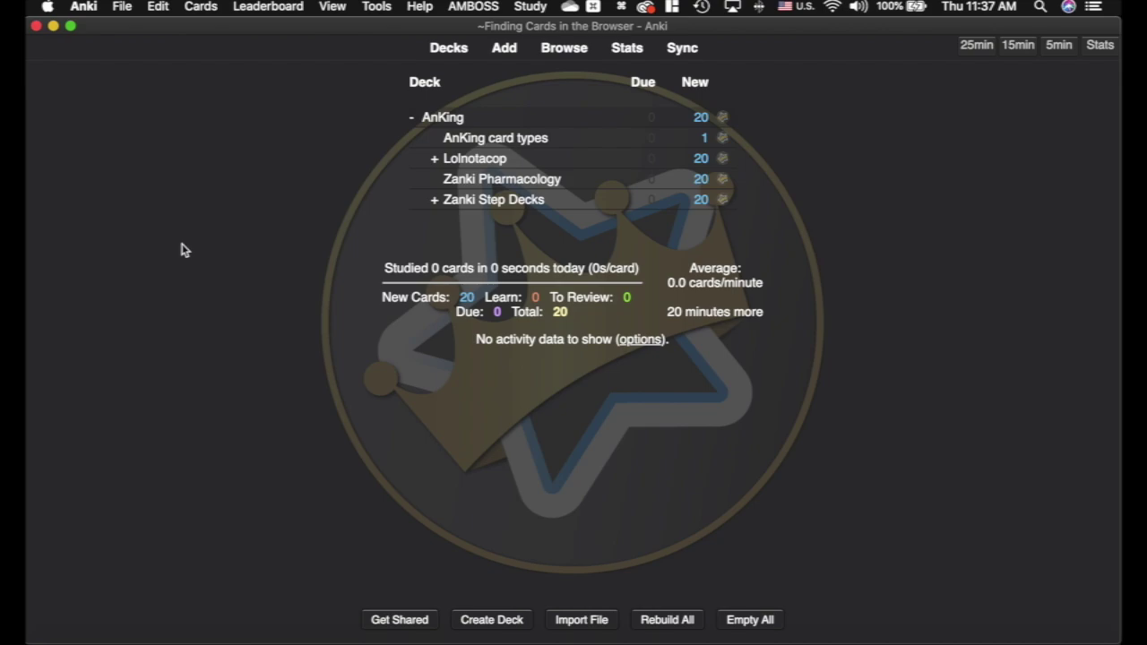
key(shift+super+a)
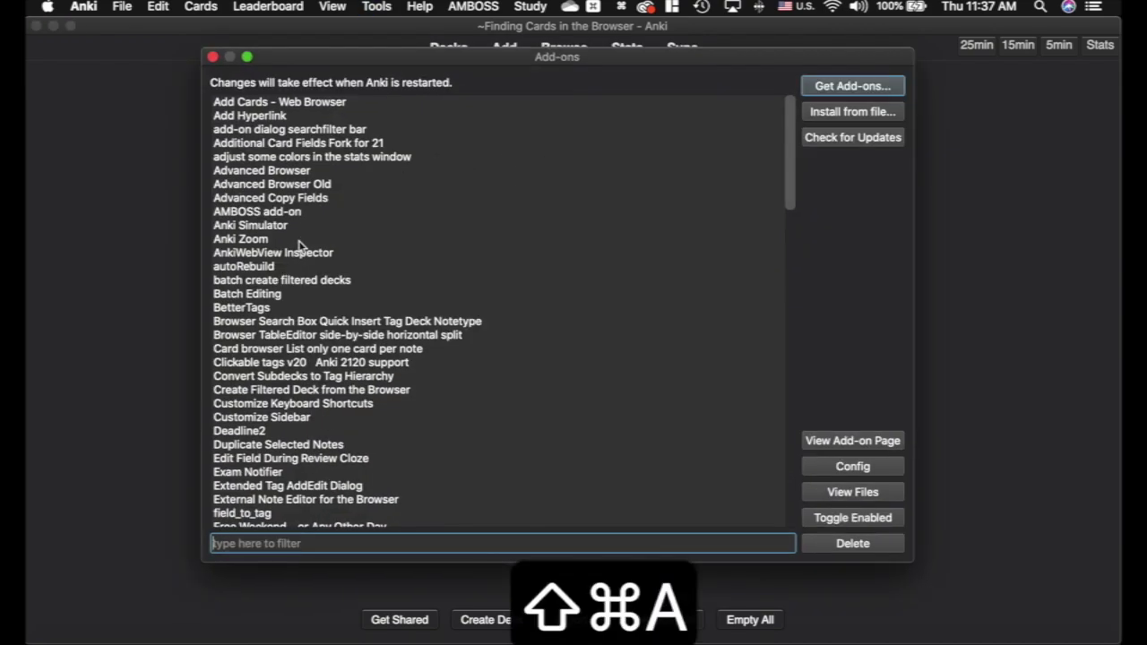
click(282, 240)
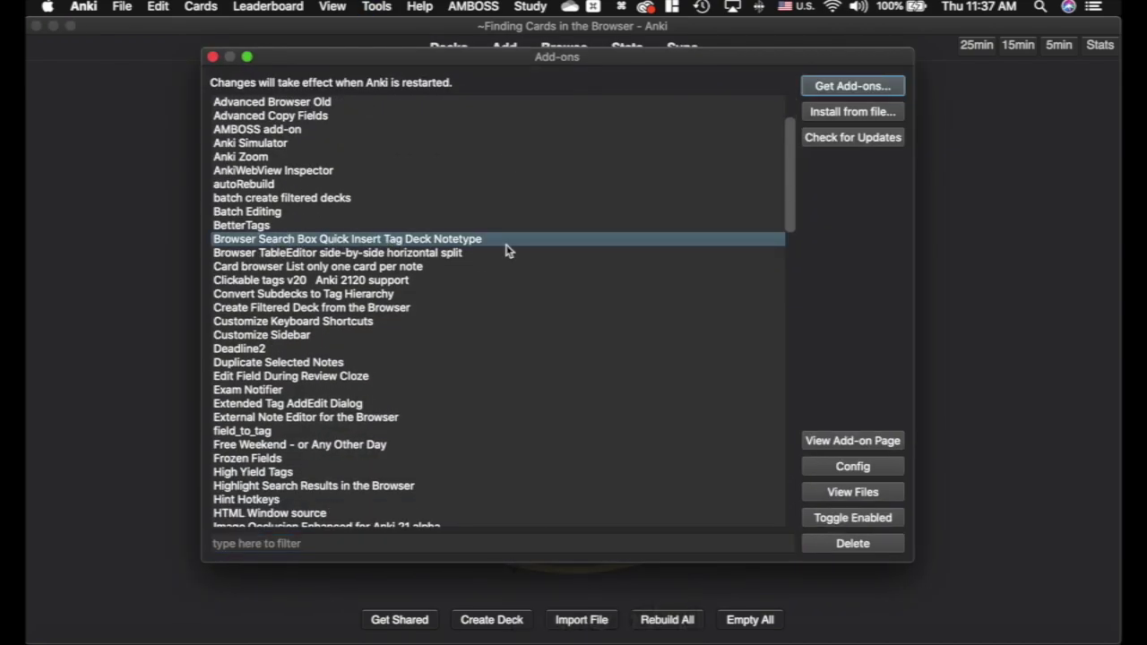
click(864, 472)
Review the custom tag&deck and modify settings, keep them unchanged, and close Add-ons.
drag(431, 121, 195, 113)
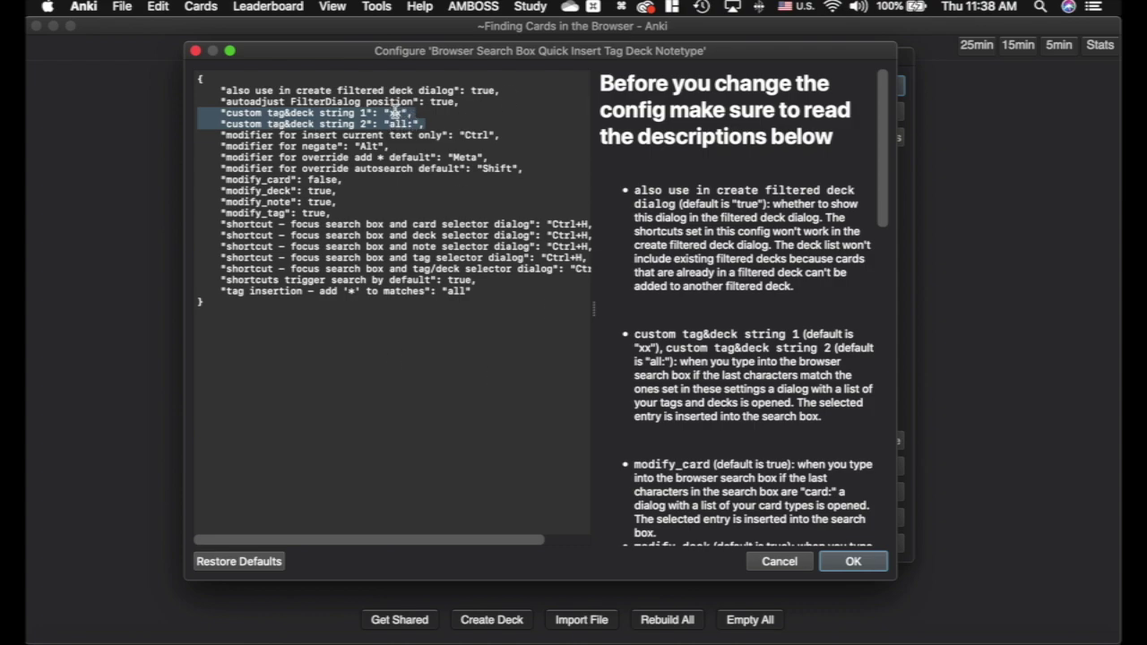
scroll(466, 196, right, 2)
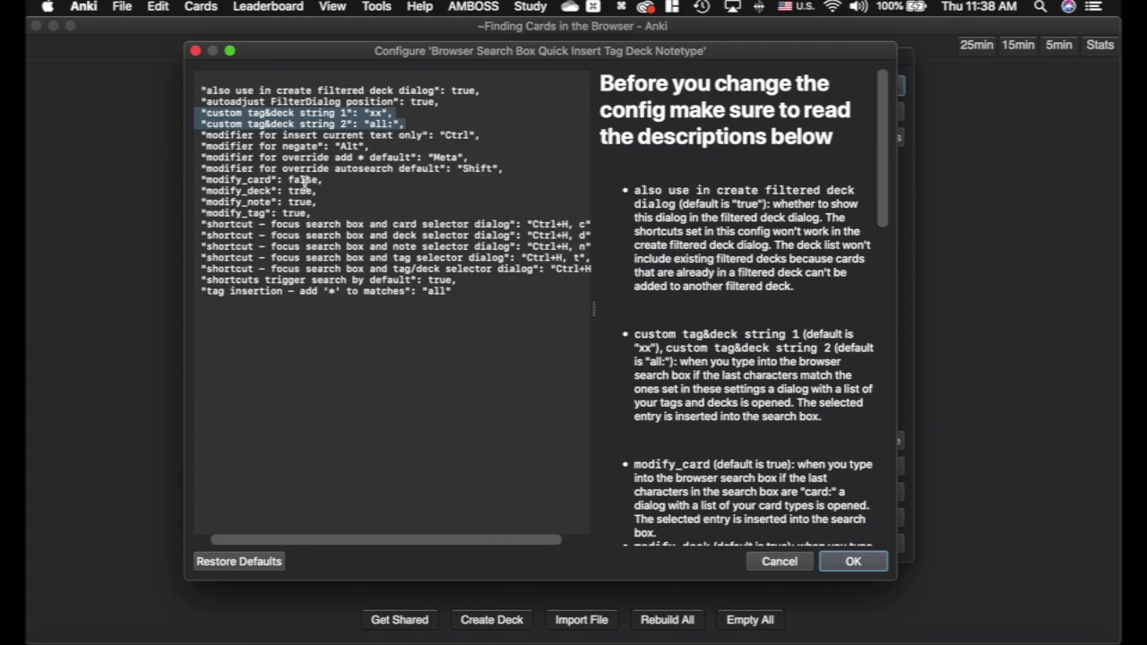
drag(317, 214, 181, 178)
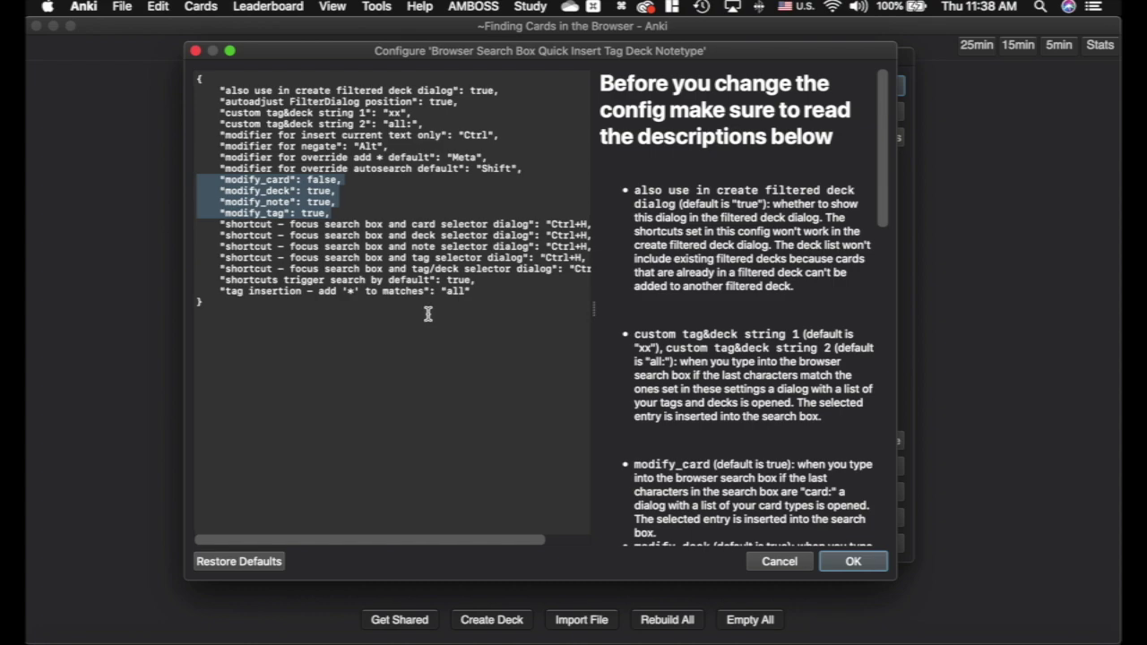
scroll(528, 259, right, 5)
scroll(345, 258, left, 7)
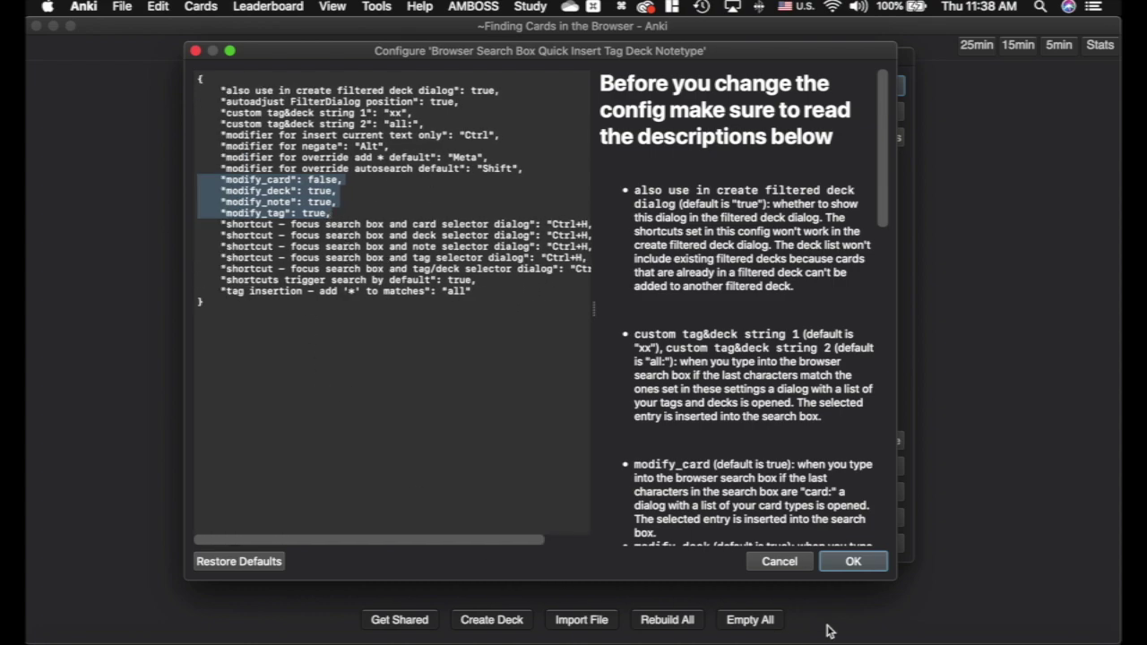
click(860, 563)
click(213, 56)
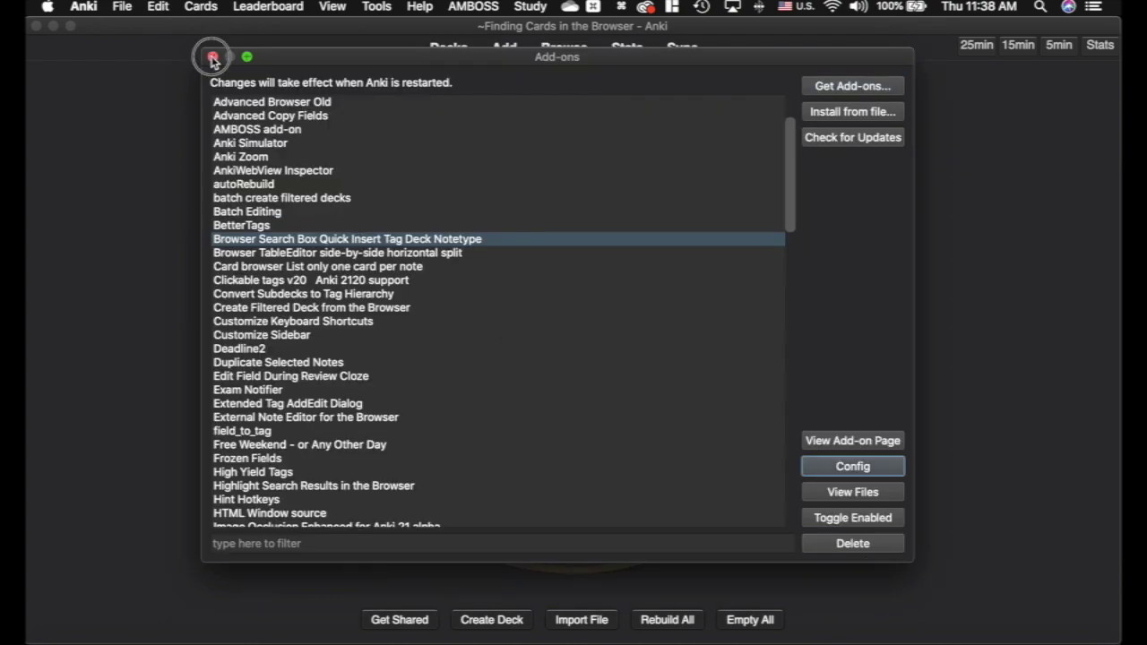
Bring the browser back and search the cards for 'rett'.
click(574, 53)
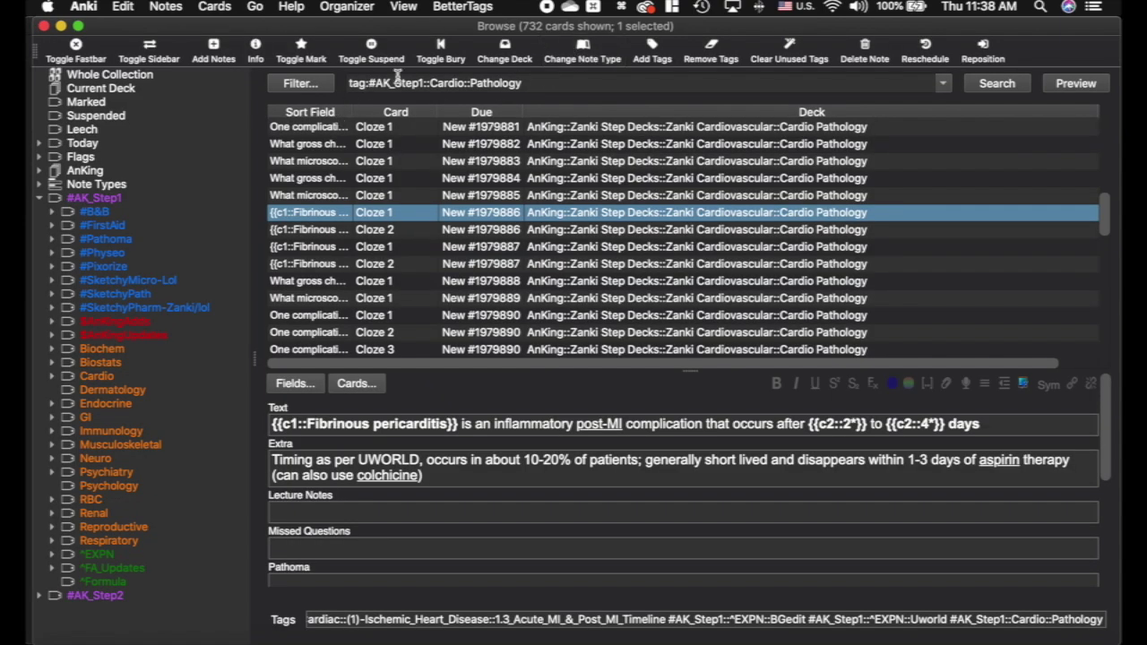
double_click(545, 82)
triple_click(545, 82)
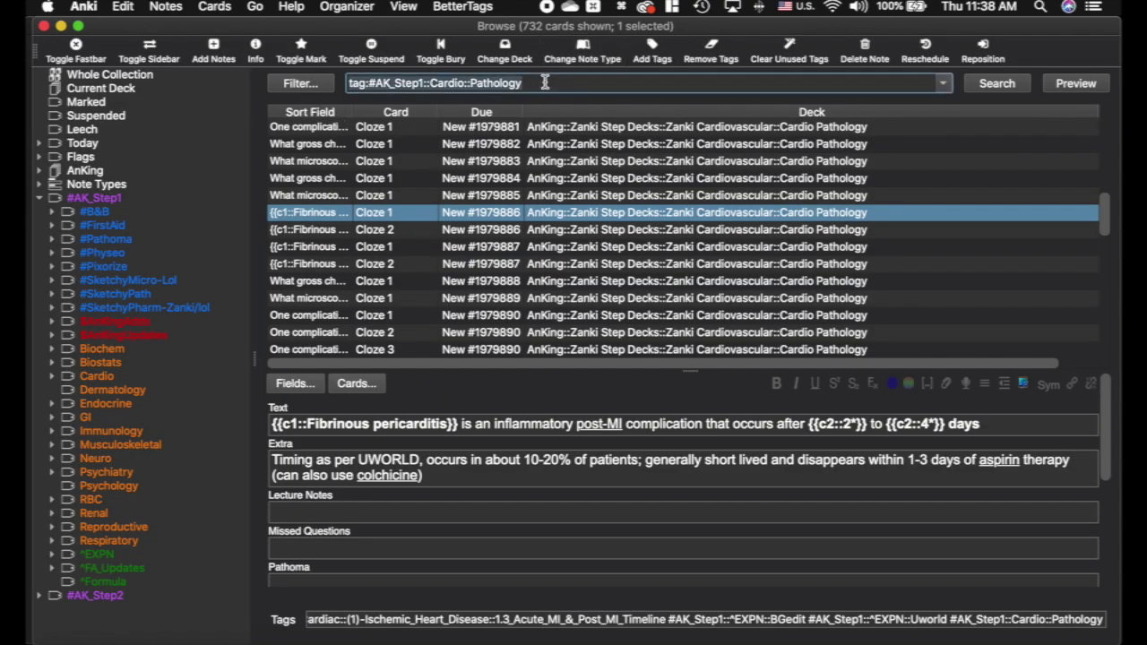
text(re)
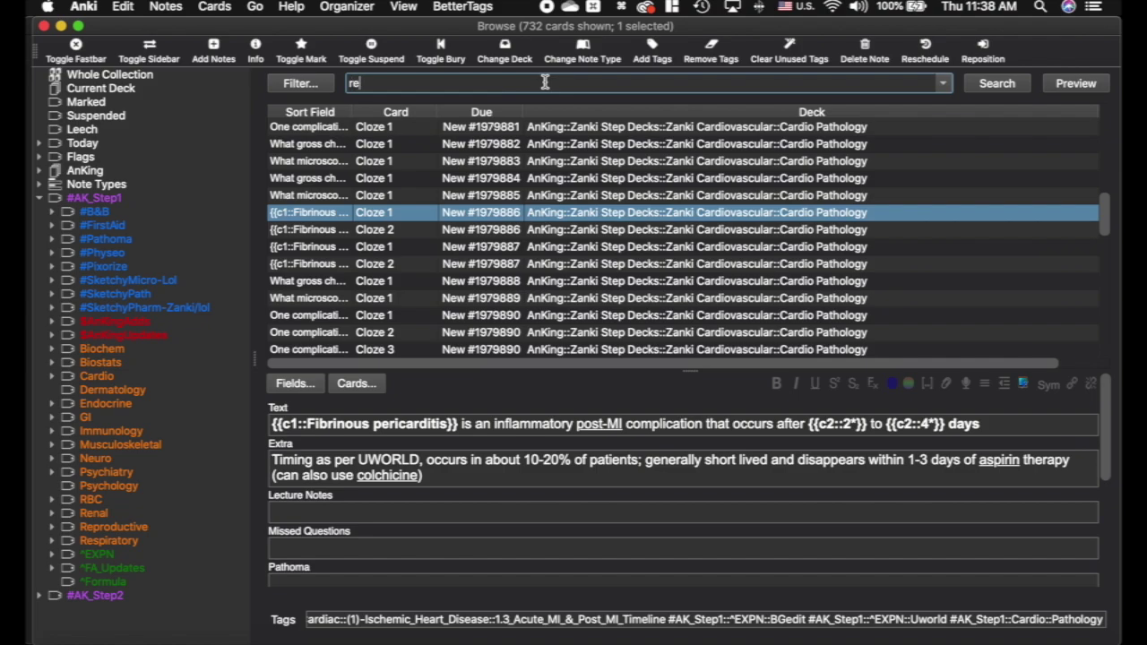
text(tt)
key(Return)
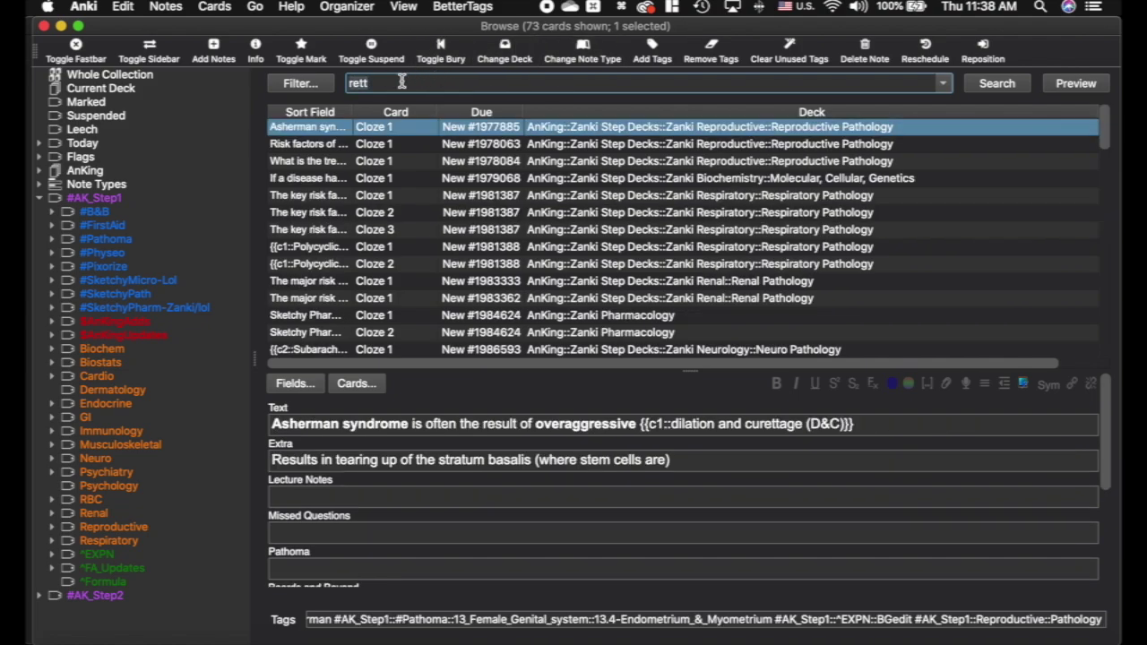
Use the quick-insert picker to search for the Rett_Syndrome tag.
text(xx)
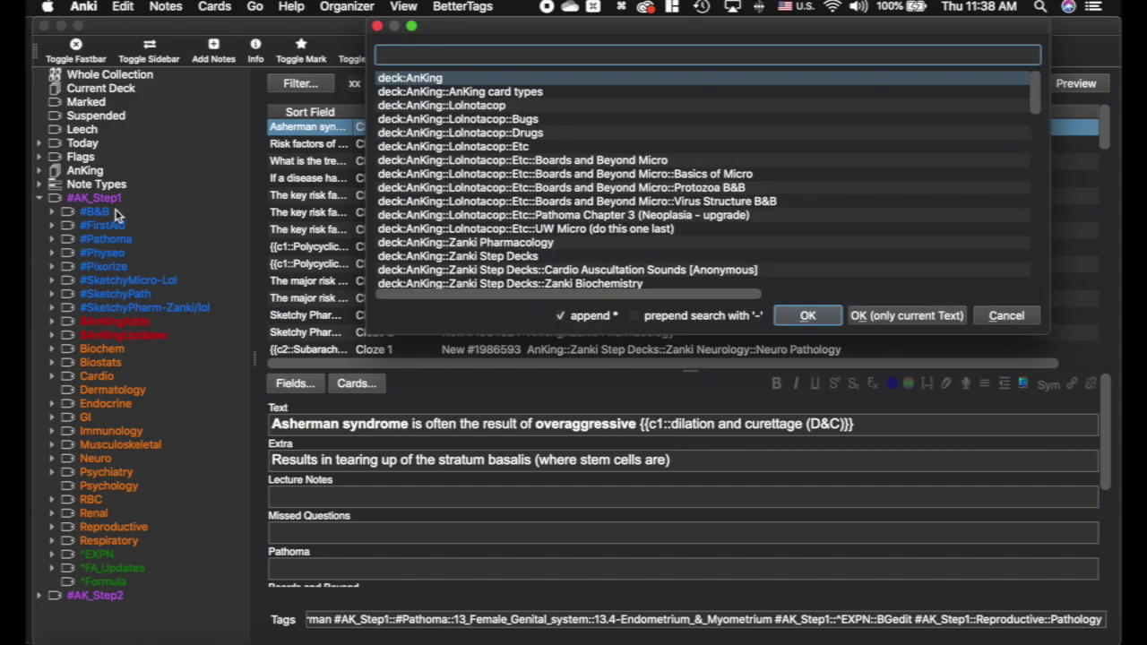
scroll(529, 177, down, 15)
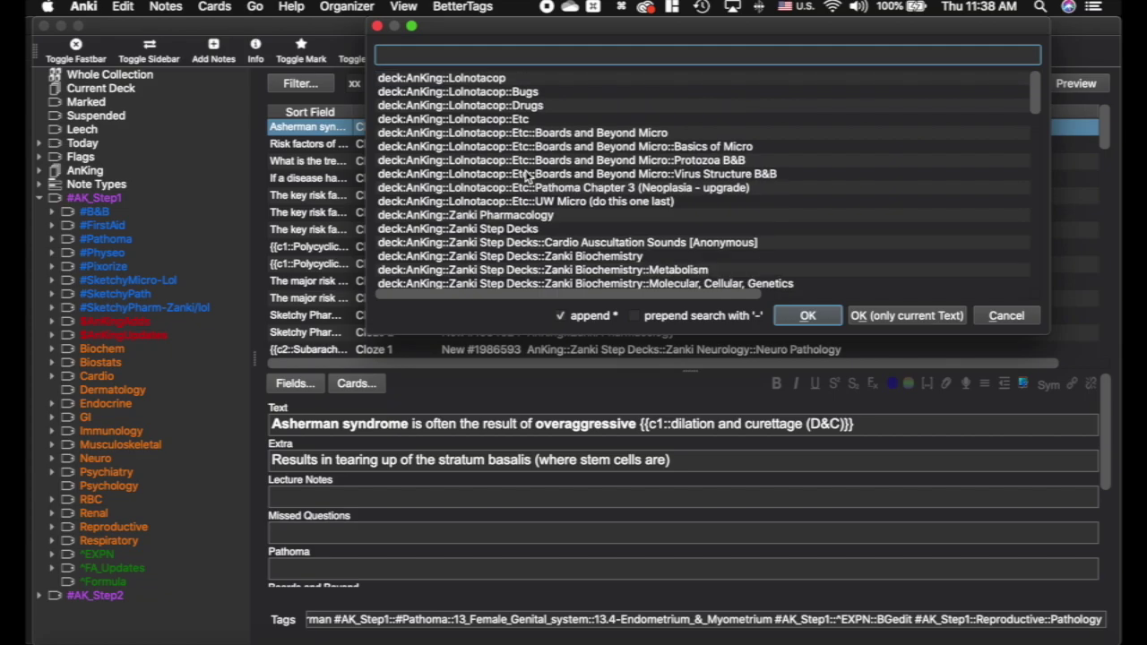
scroll(529, 178, up, 15)
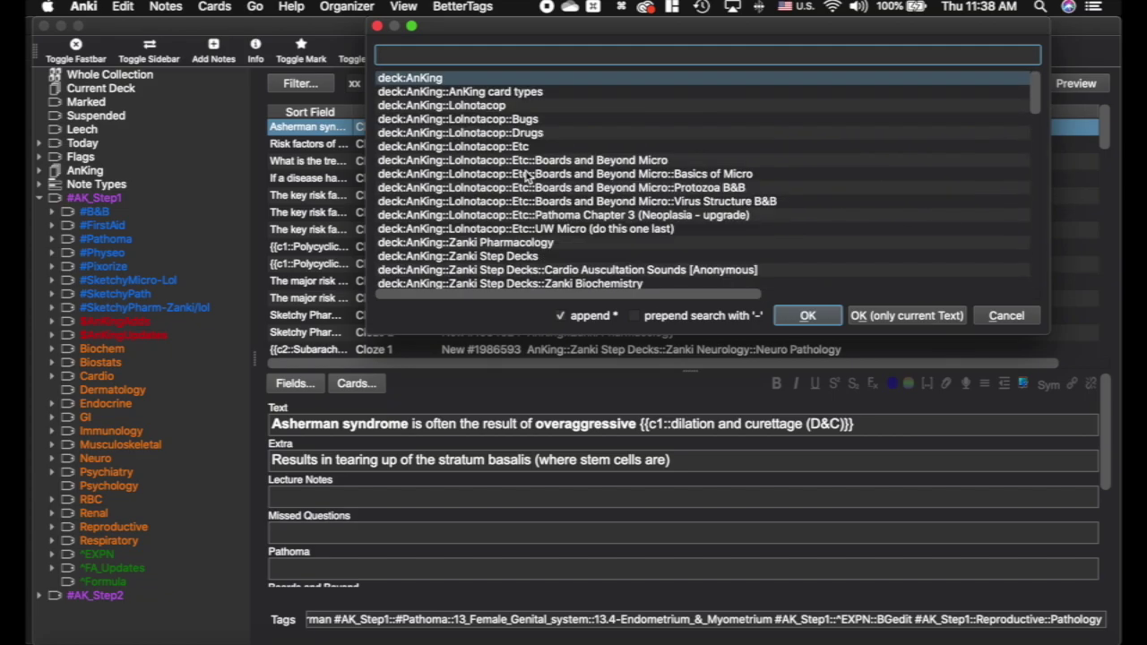
text(rett)
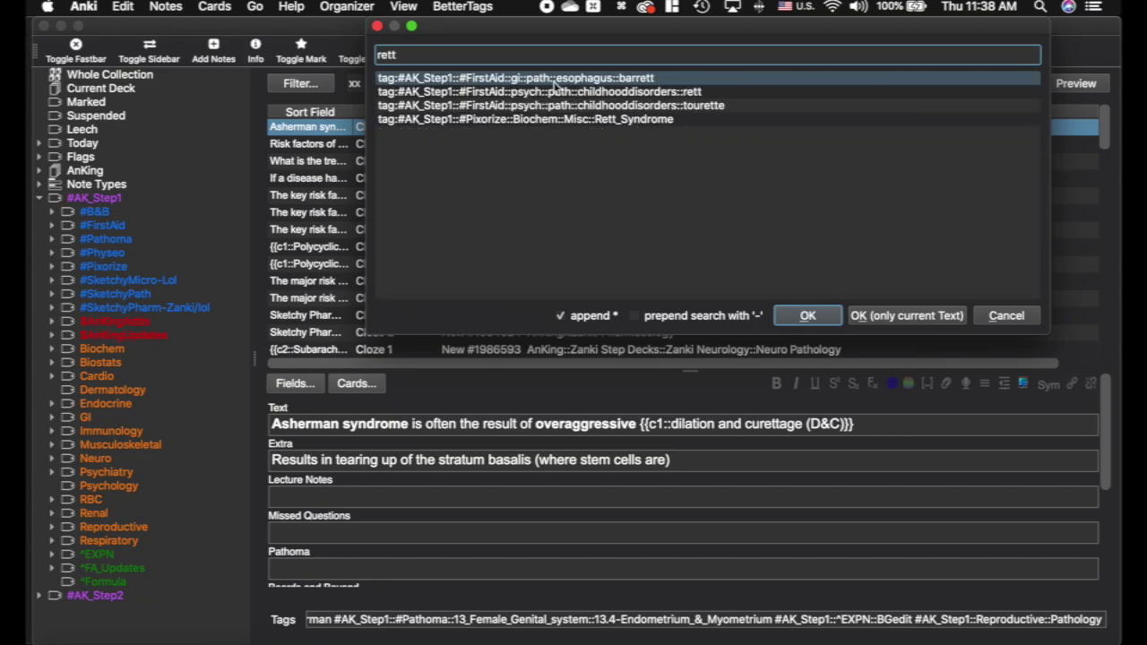
click(686, 92)
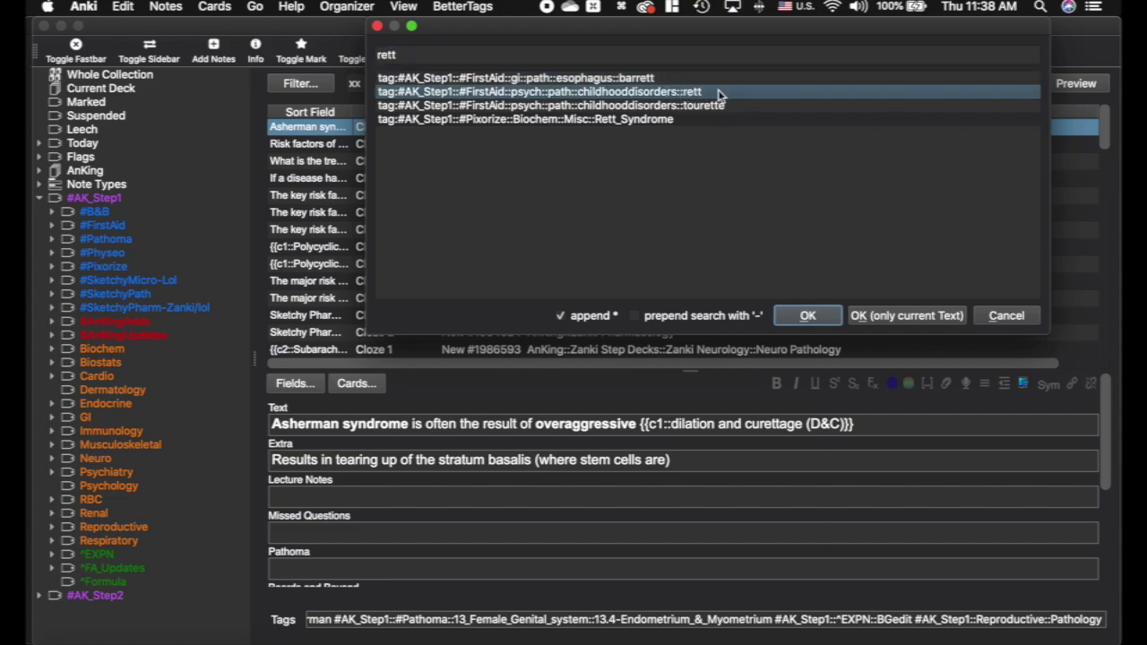
click(560, 120)
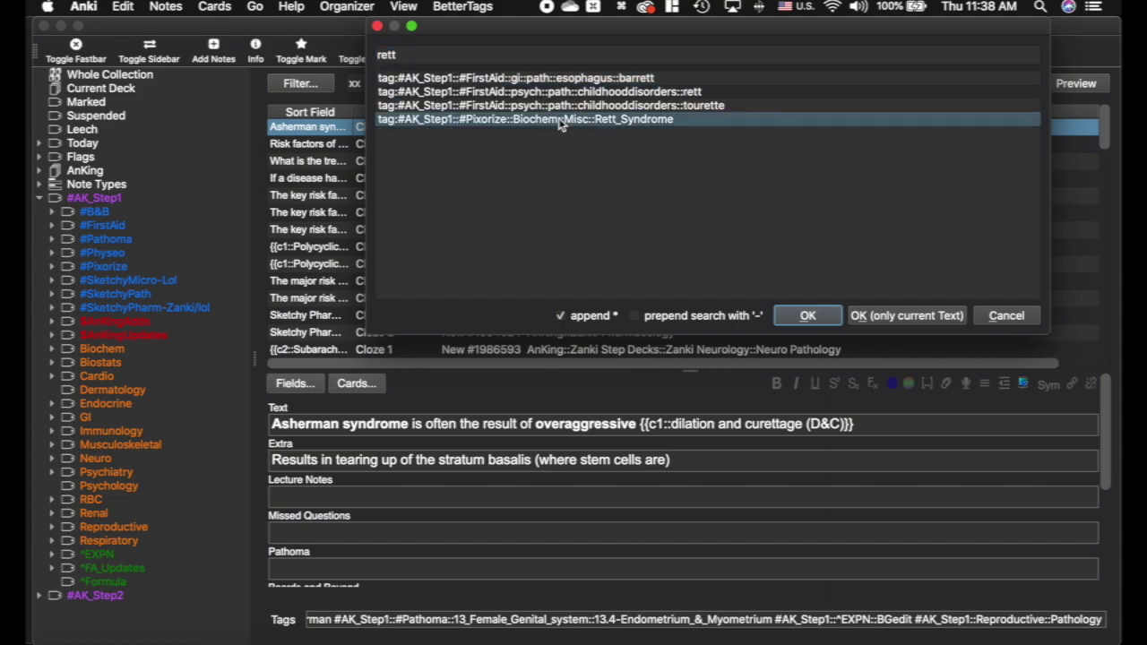
double_click(631, 125)
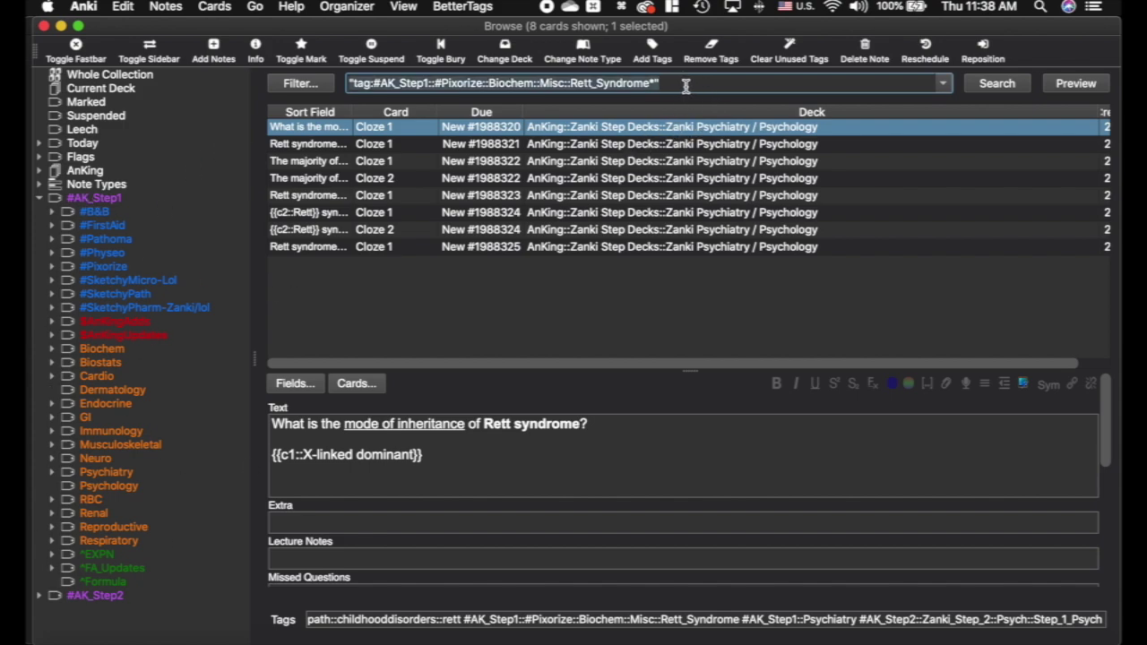
Replace the search with deck:AnKing* and switch to the main deck list window.
key(BackSpace)
text(x)
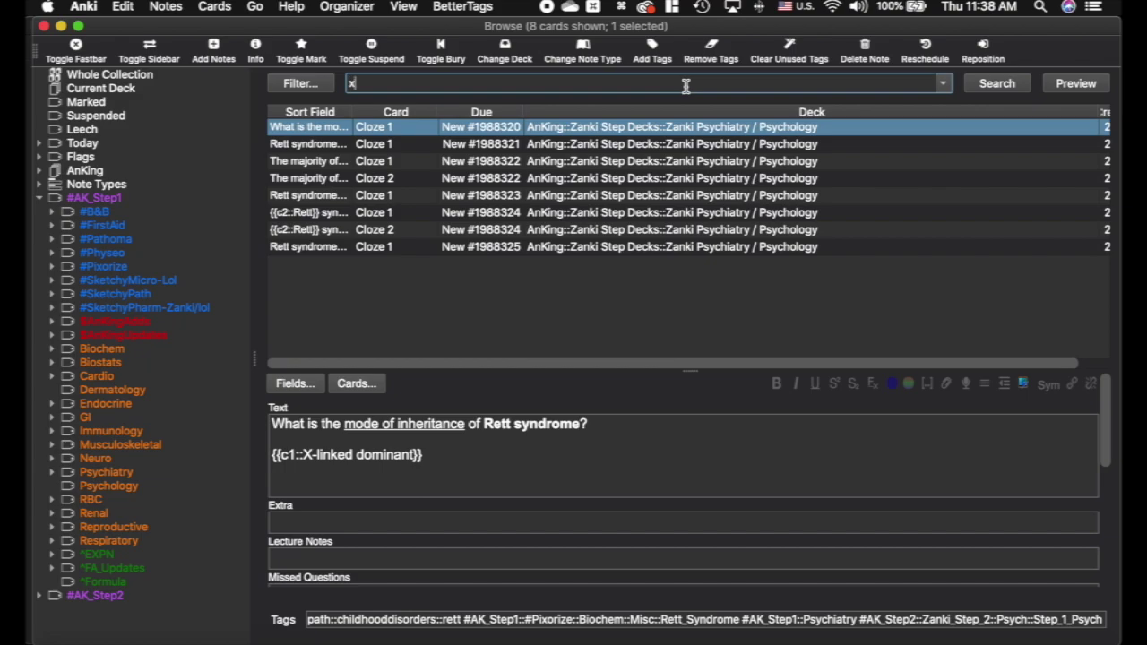
text(x)
text(glioblastoma)
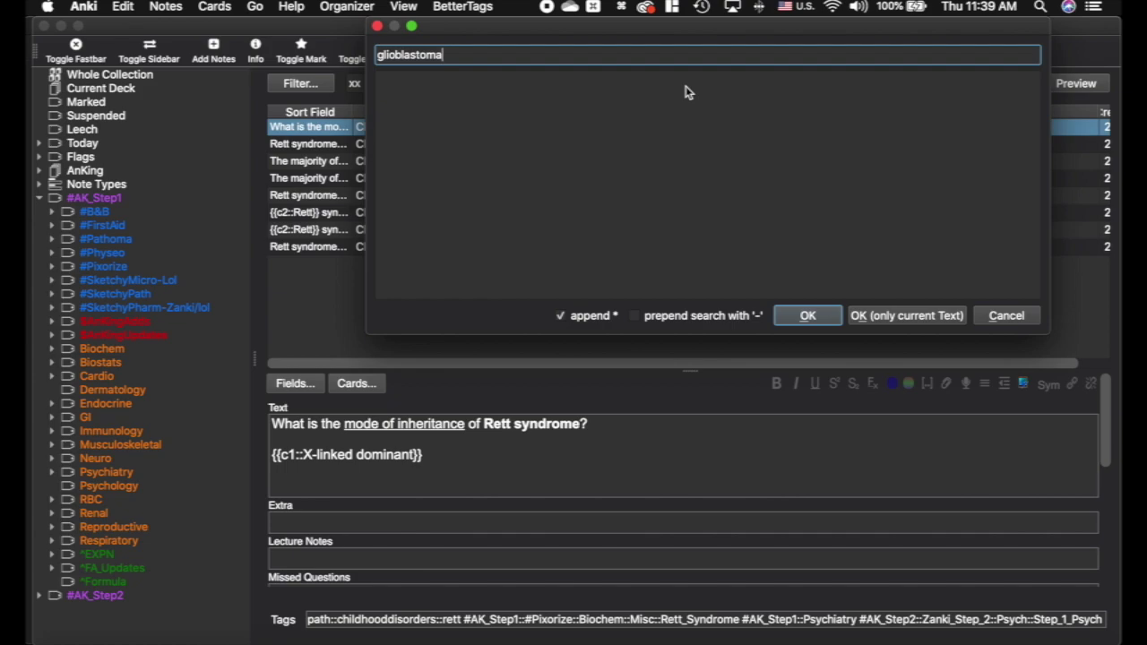
key(BackSpace)
key(BackSpace)
key(BackSpace)
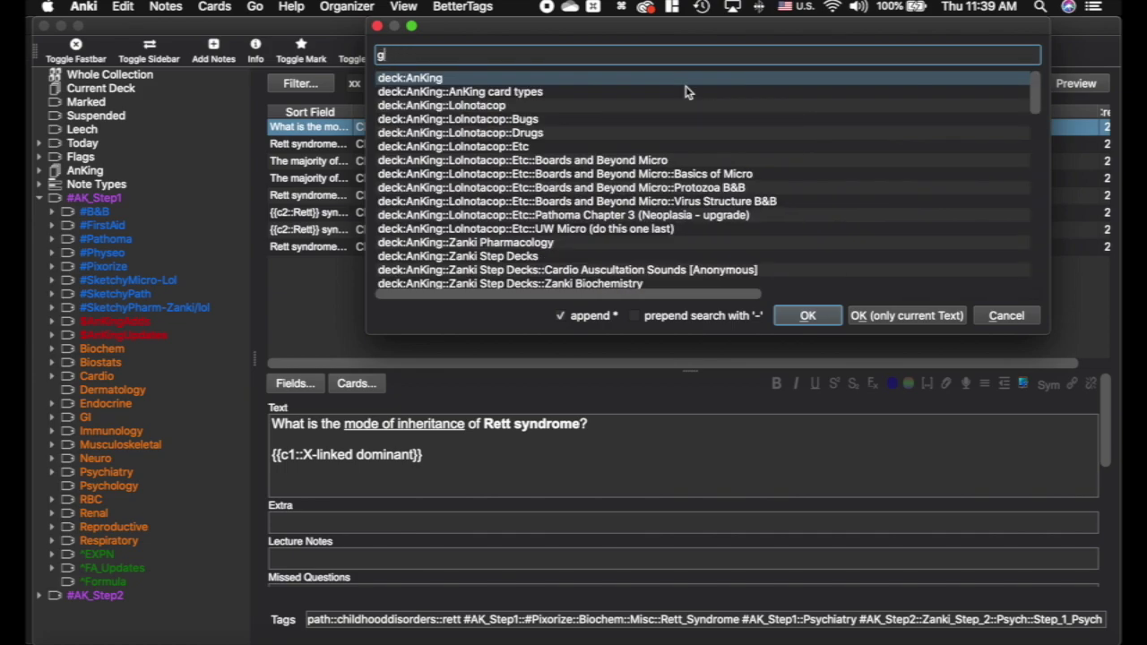
click(815, 315)
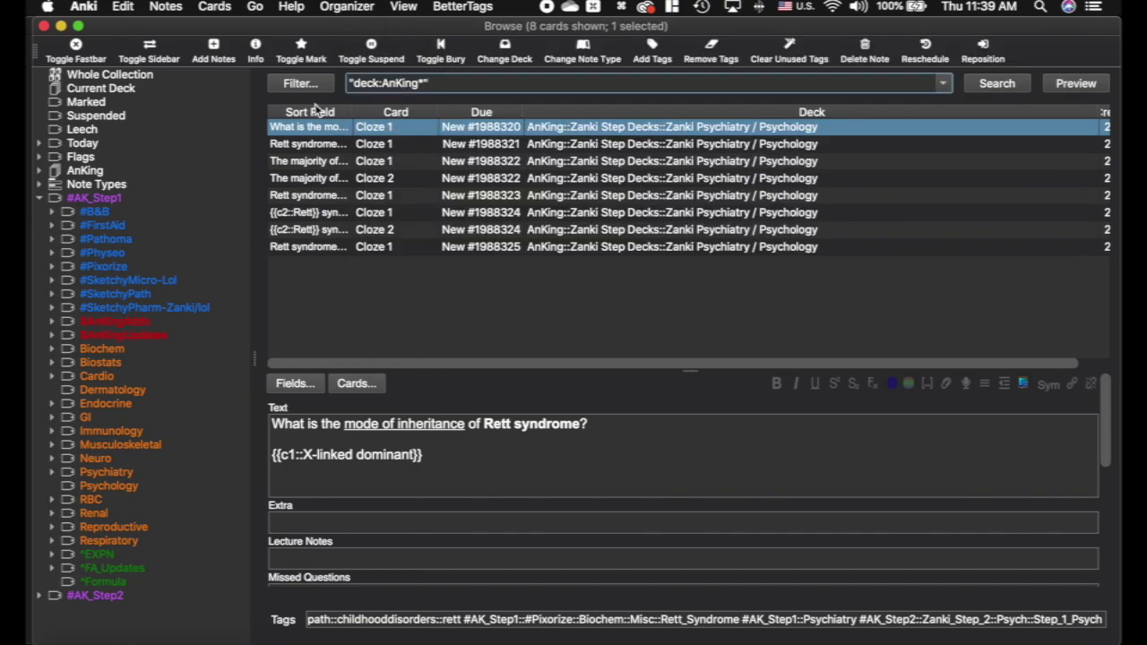
key(ctrl+Up)
click(666, 388)
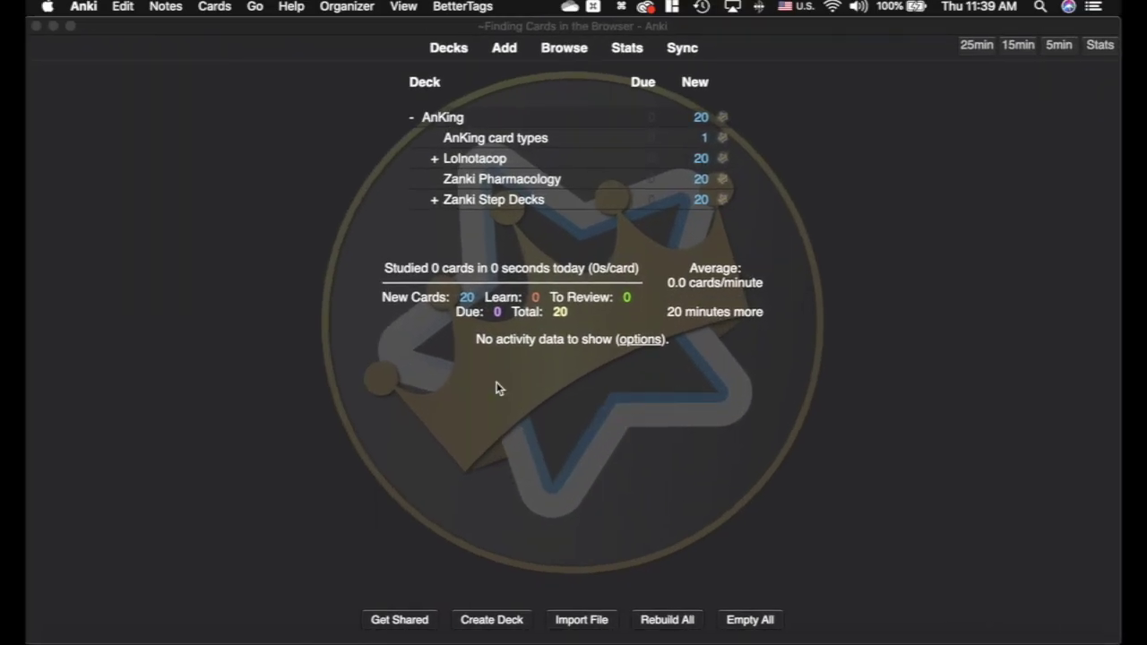
key(super+shift+a)
scroll(392, 229, down, 8)
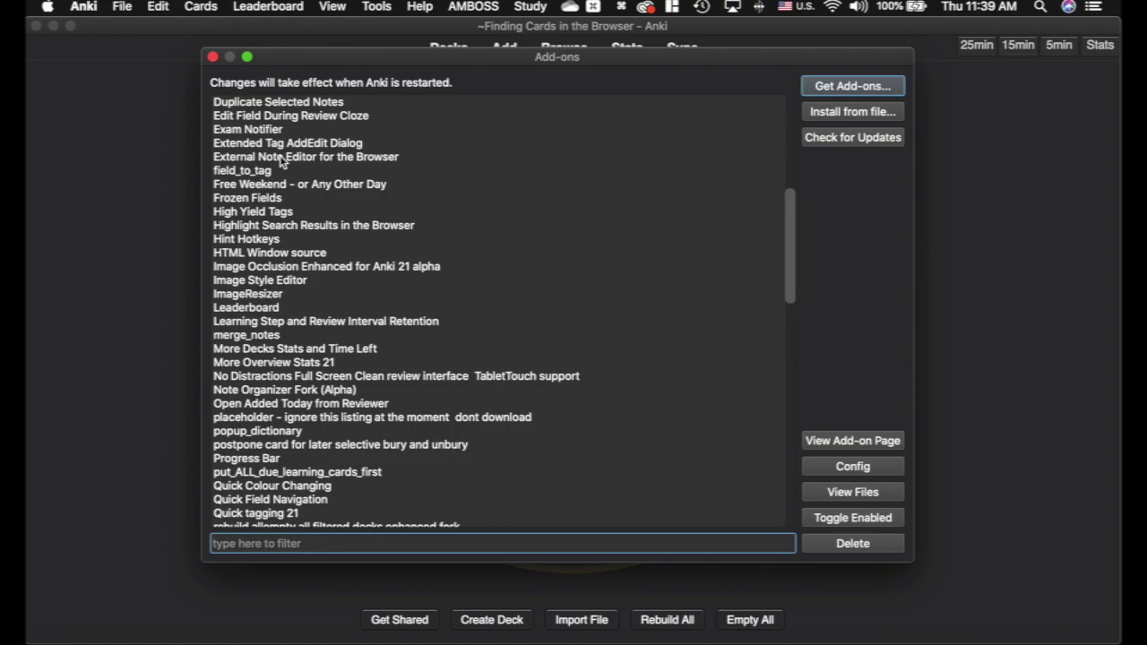
click(292, 156)
click(217, 144)
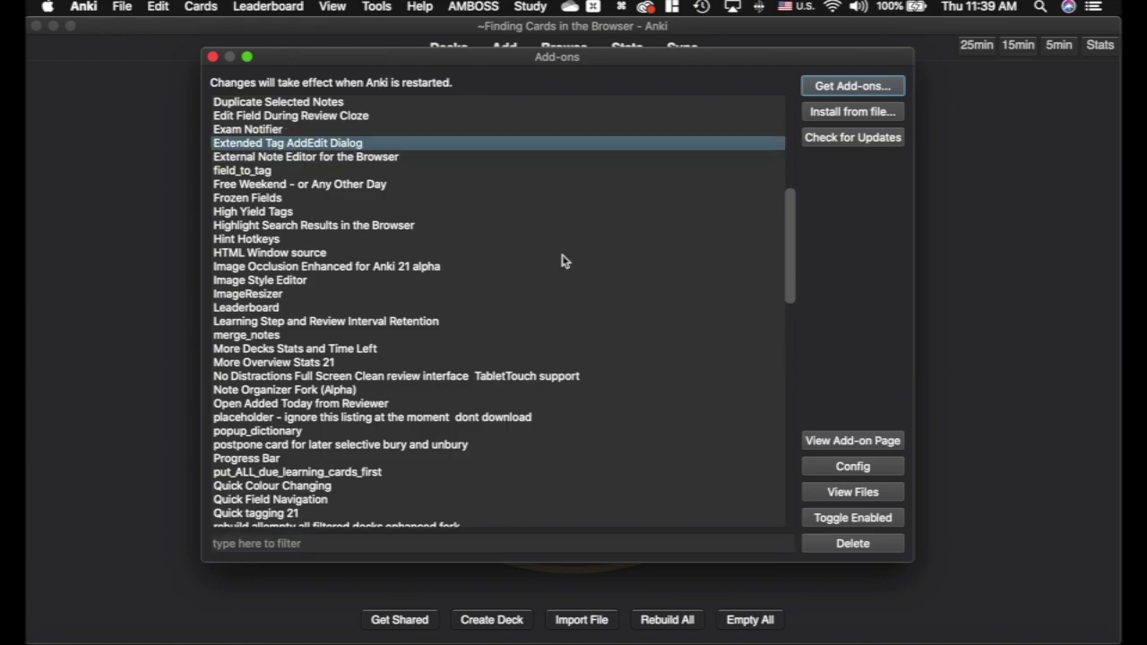
click(860, 463)
drag(472, 124, 189, 122)
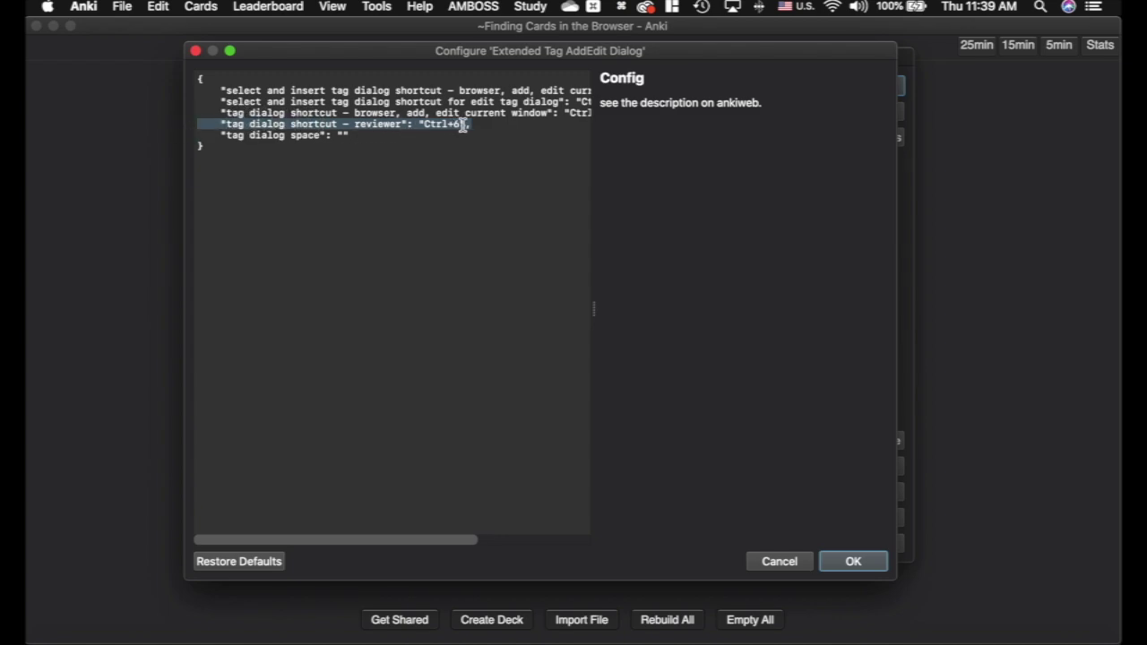
scroll(487, 125, right, 5)
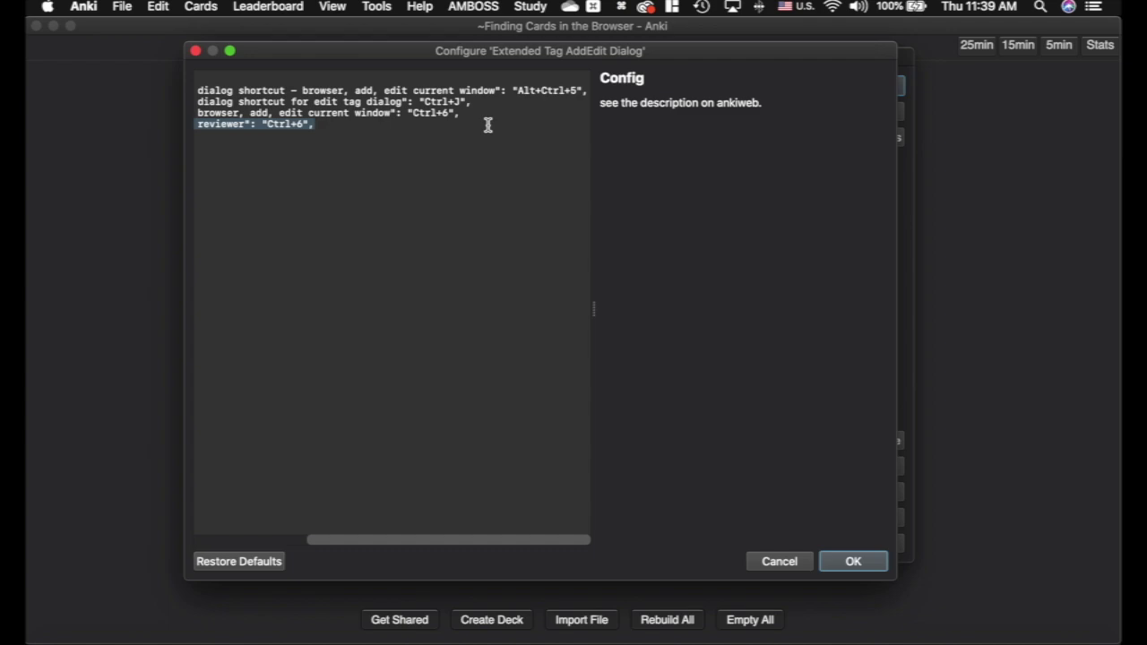
scroll(448, 92, left, 6)
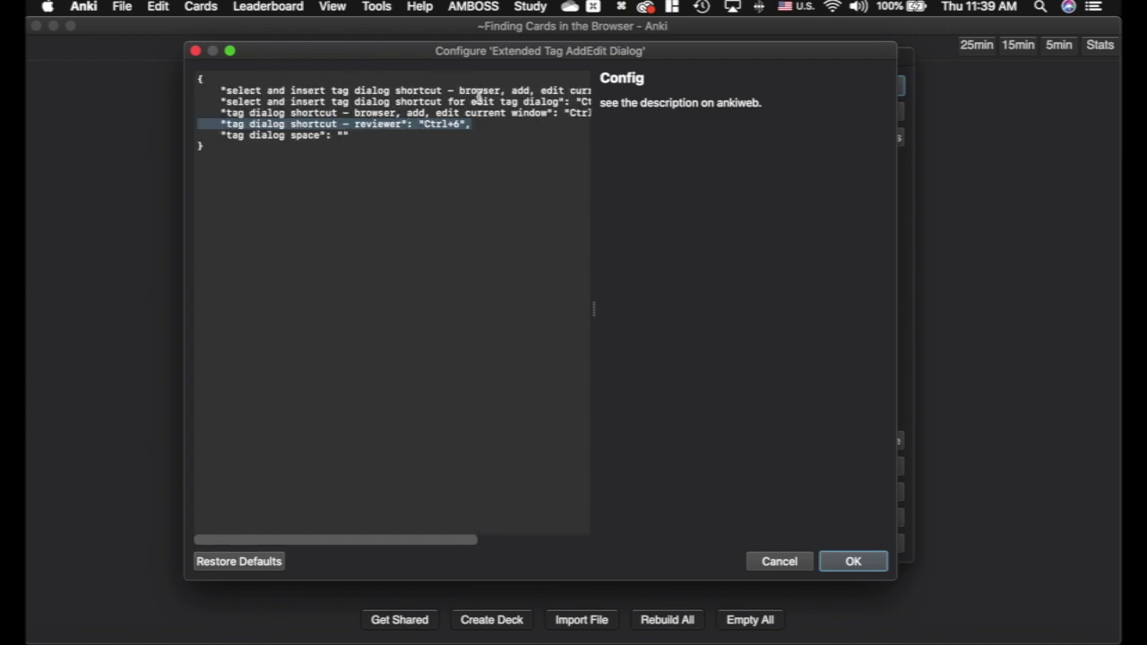
scroll(502, 103, right, 3)
drag(568, 113, 360, 123)
click(492, 125)
scroll(492, 126, left, 2)
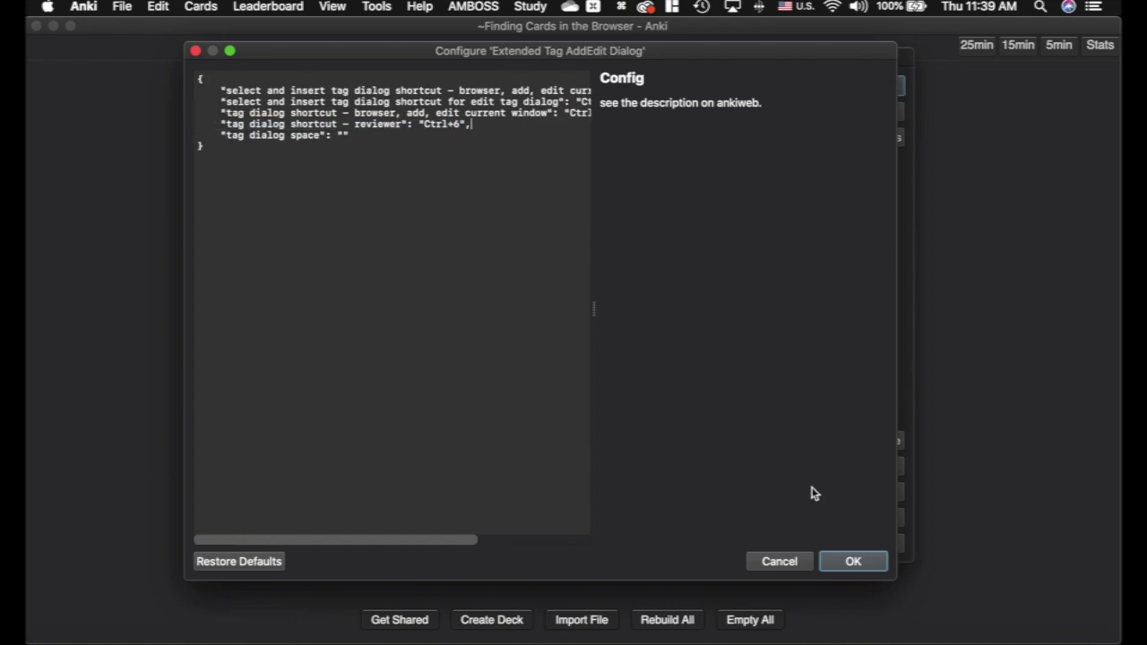
click(852, 562)
click(211, 56)
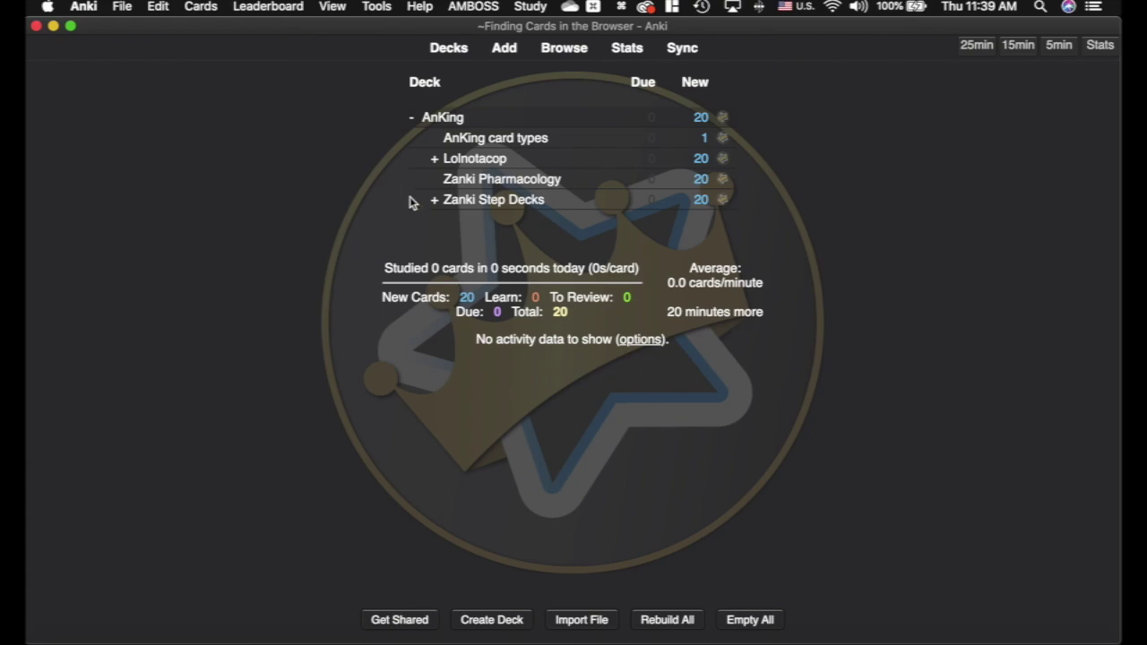
Switch to the browser and search for 'glioblastoma', listing 19 cards.
key(ctrl+Up)
click(410, 200)
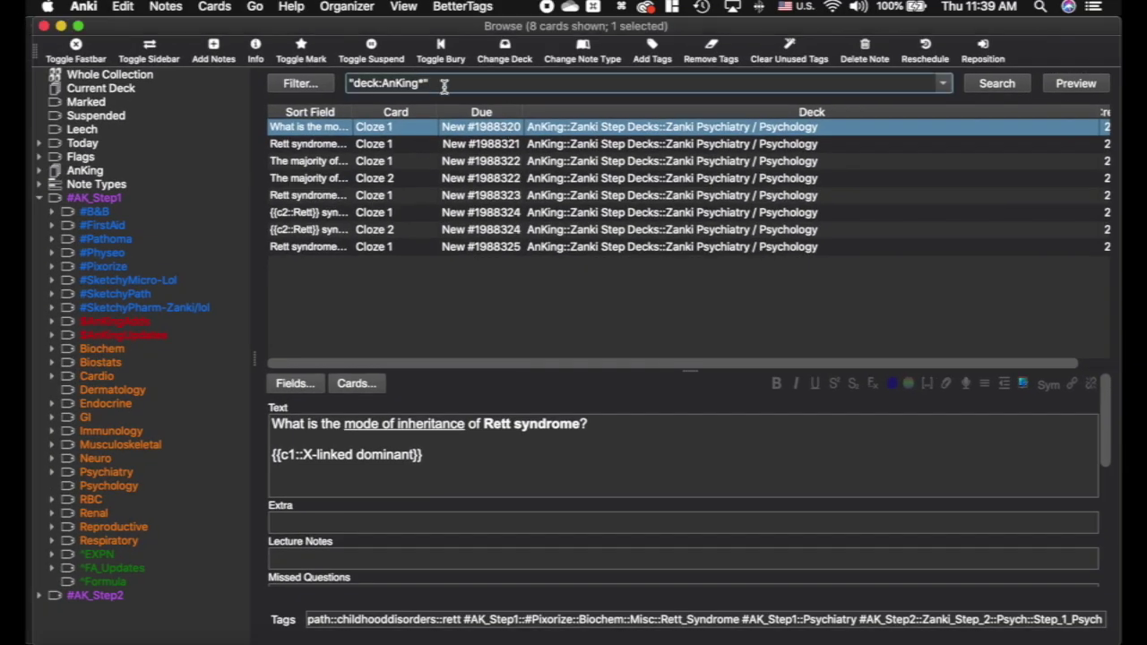
triple_click(443, 84)
key(BackSpace)
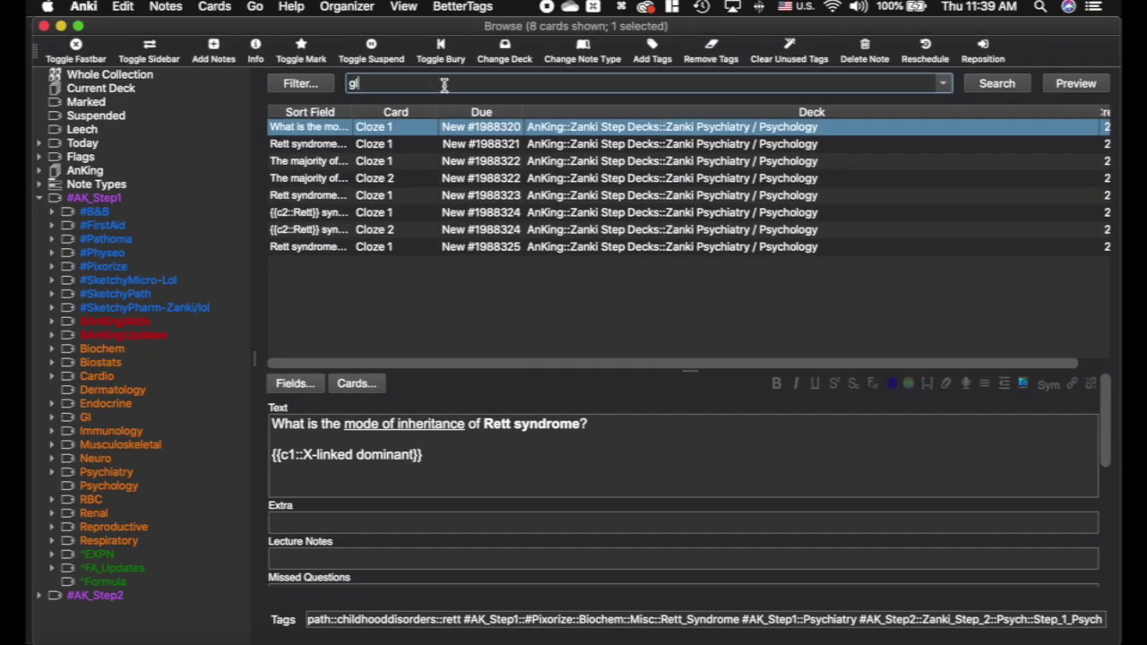
text(glioblastoma)
key(Return)
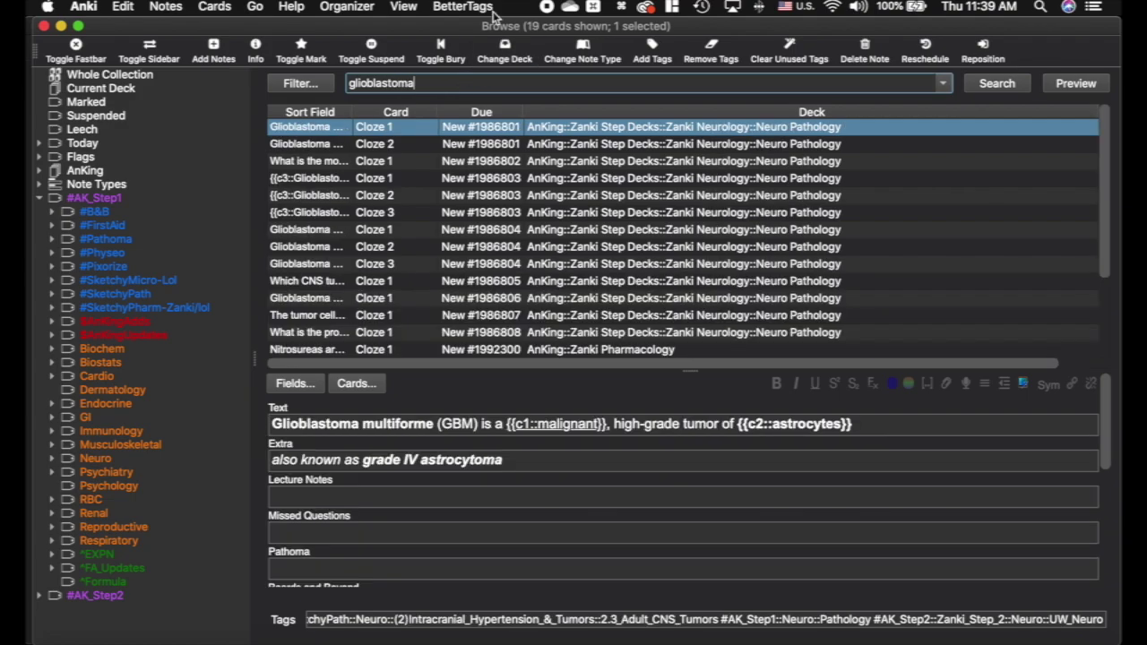
Open the tag editor for the Glioblastoma multiforme pseudo-palisading note.
click(410, 247)
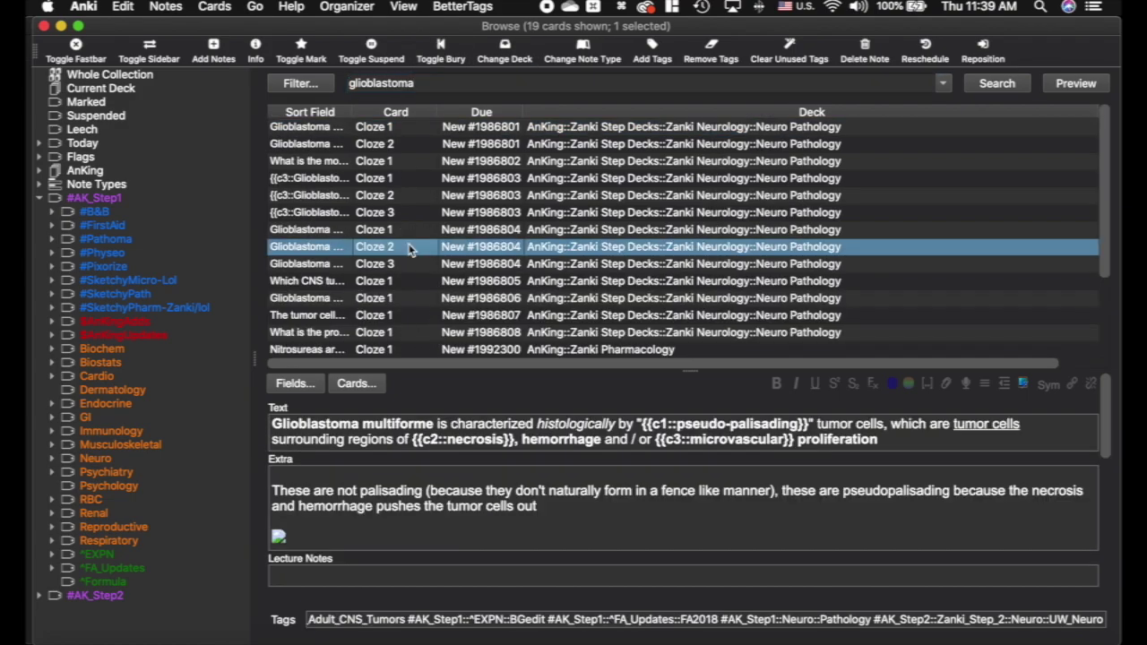
scroll(414, 246, down, 1)
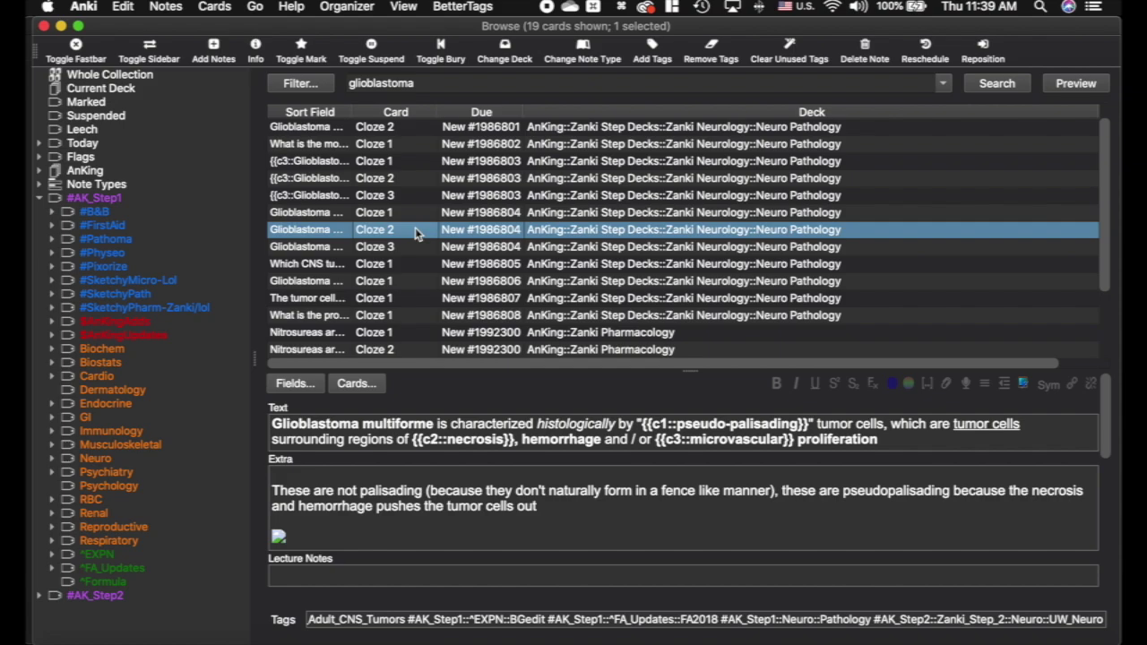
key(super+6)
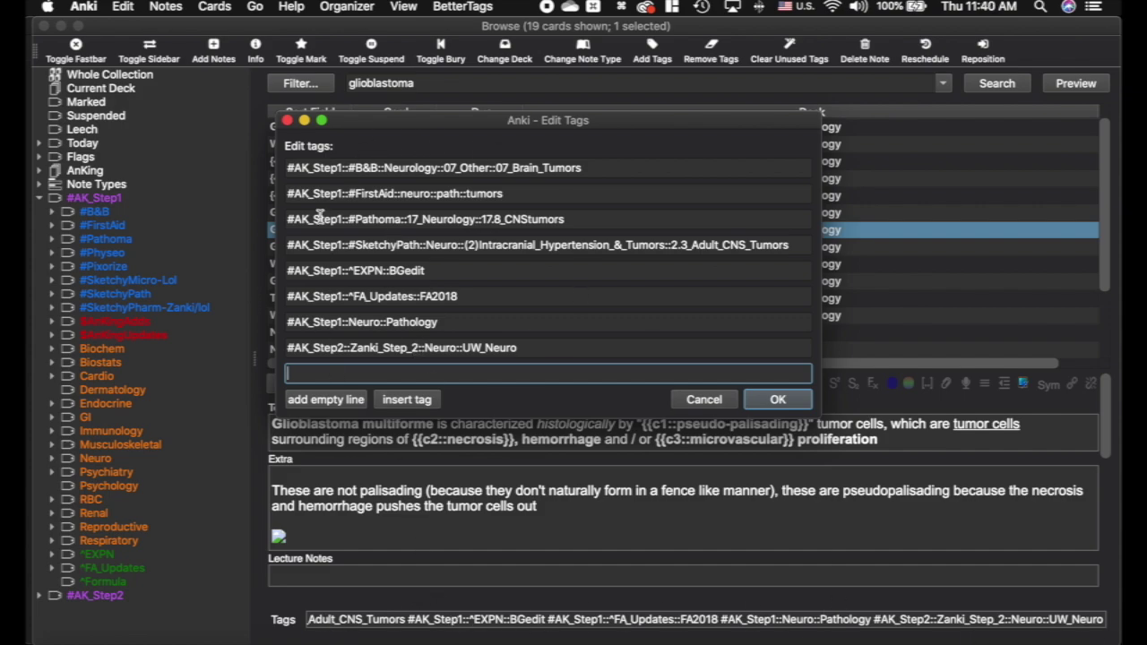
Move the Edit Tags dialog aside, check the Pathoma tag, and cancel without changes.
drag(403, 120, 371, 110)
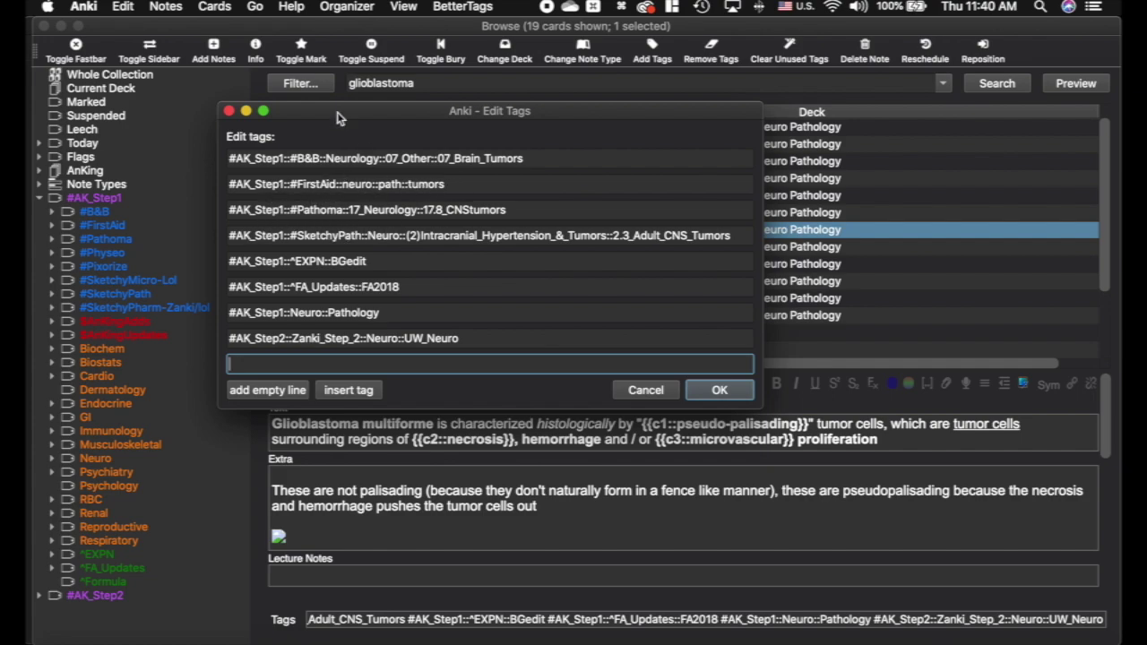
click(414, 210)
click(653, 392)
click(422, 84)
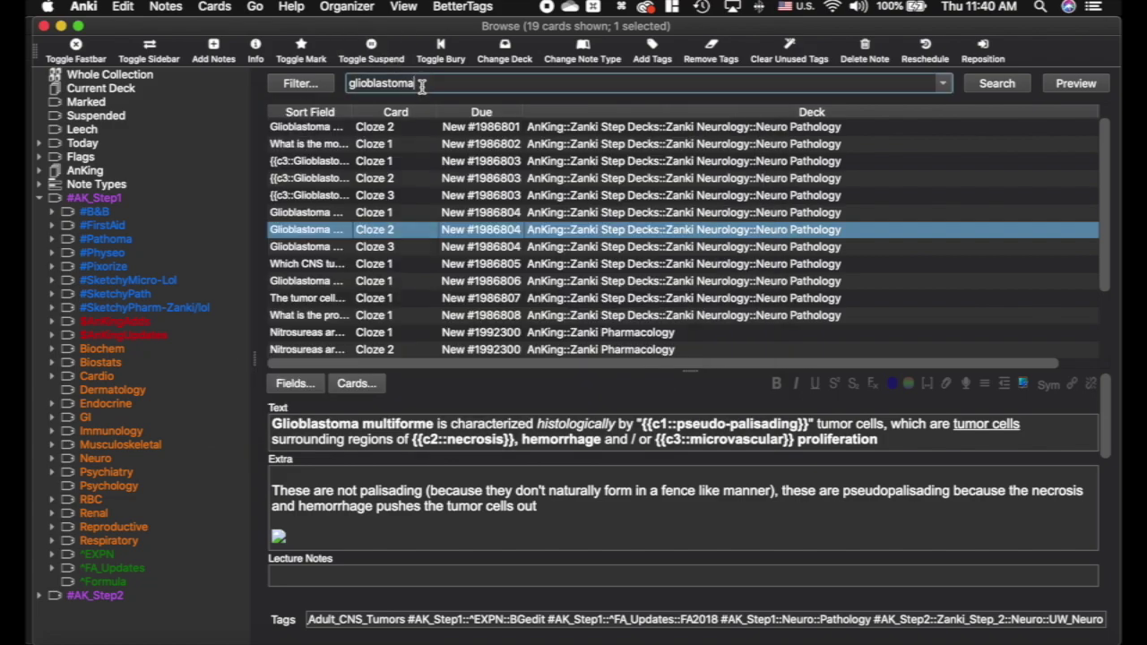
Search the Pathoma CNStumors tag, briefly listing 93 cards.
key(super+a)
text(xx)
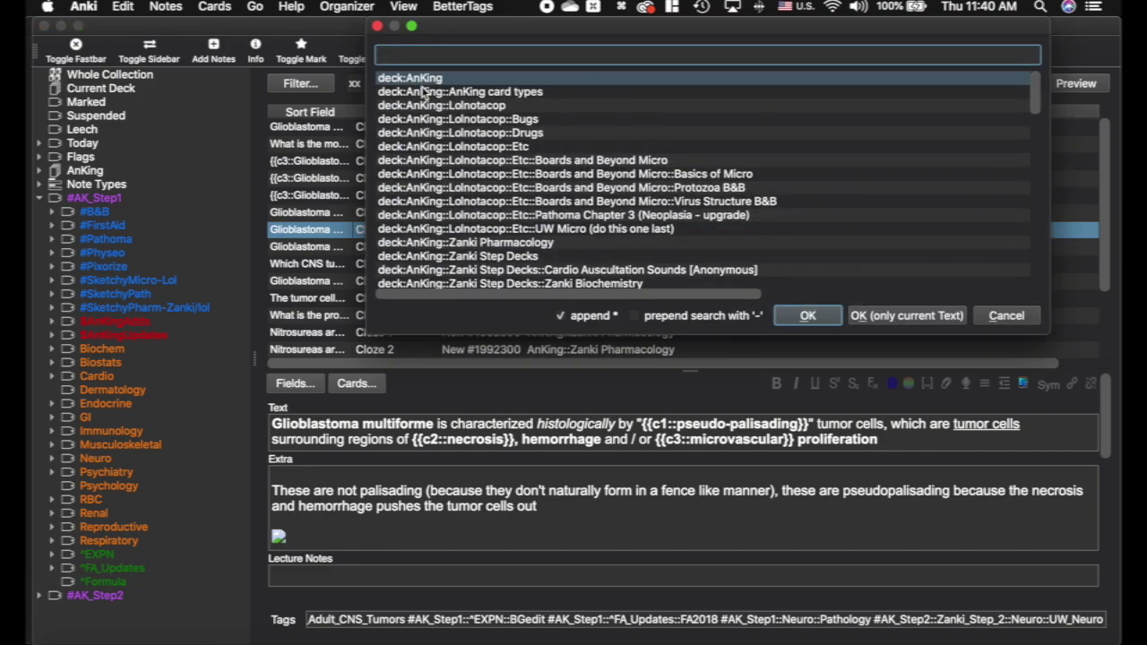
text(cns tumo)
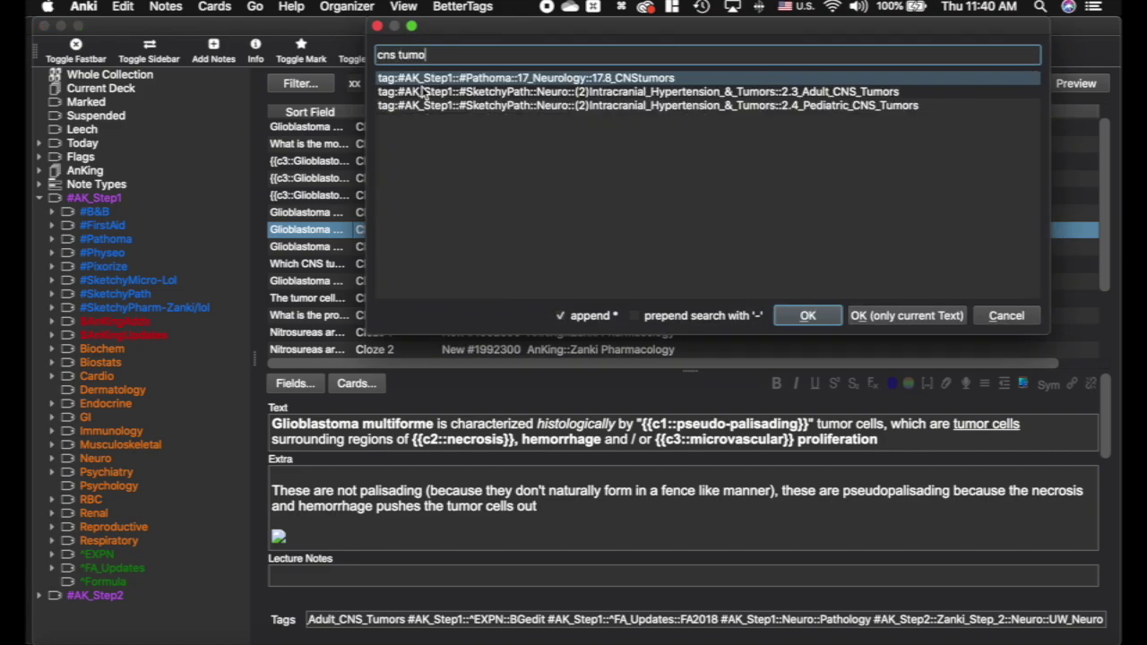
key(Return)
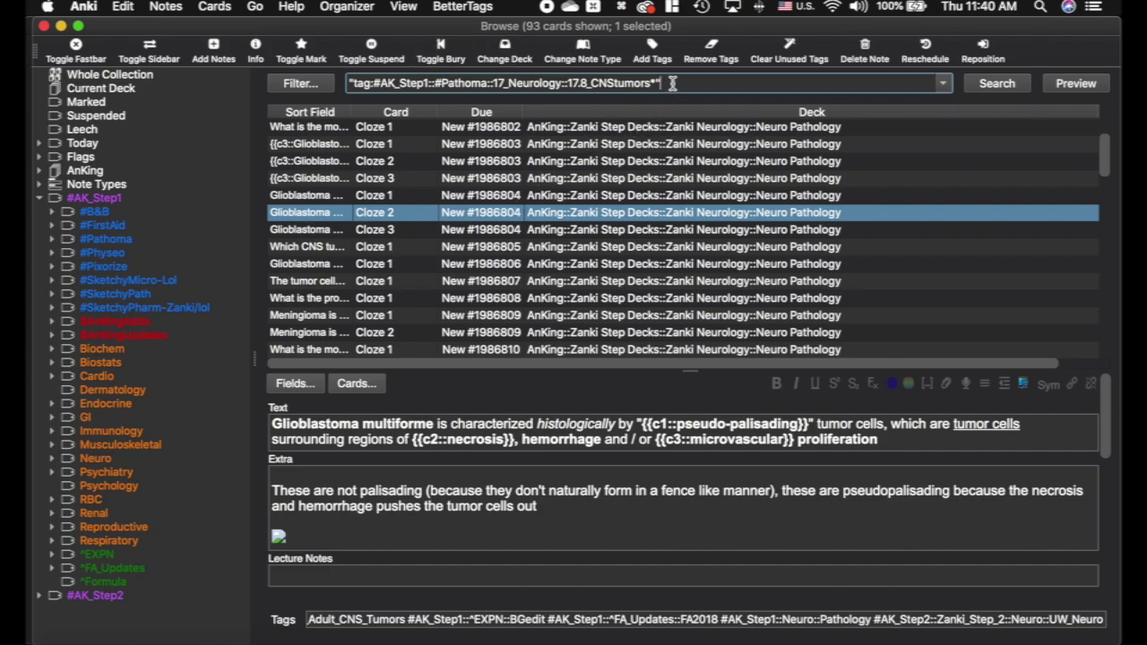
Search 'glioblastoma' again for 19 cards and lay out all open windows.
key(super+a)
text(g)
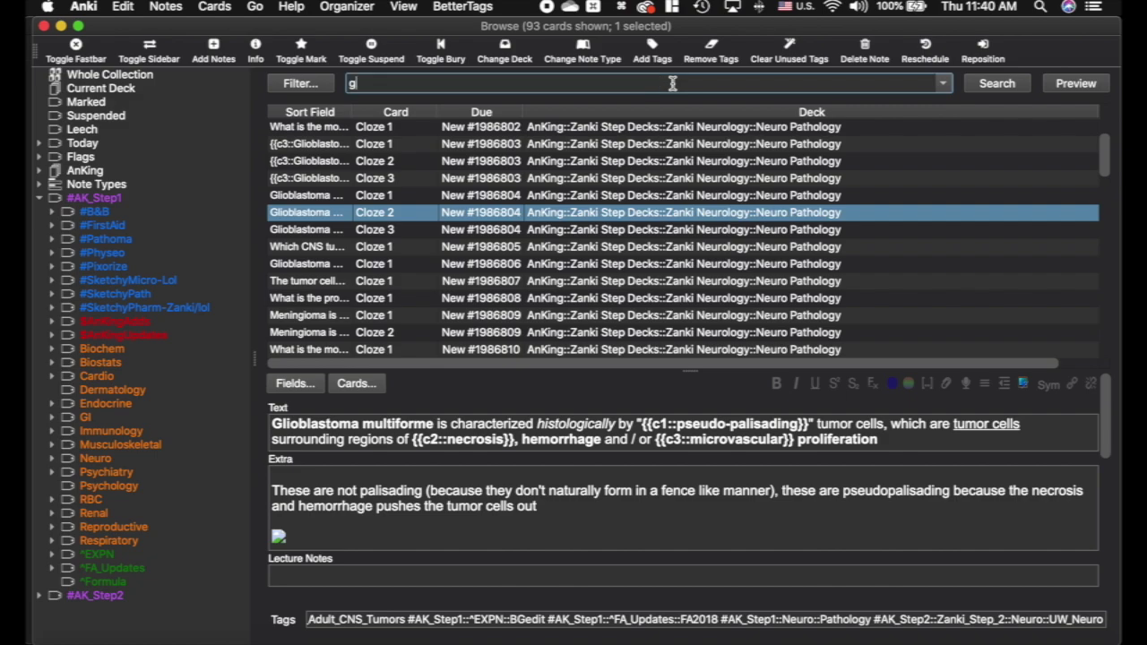
text(lioblastoma)
key(Return)
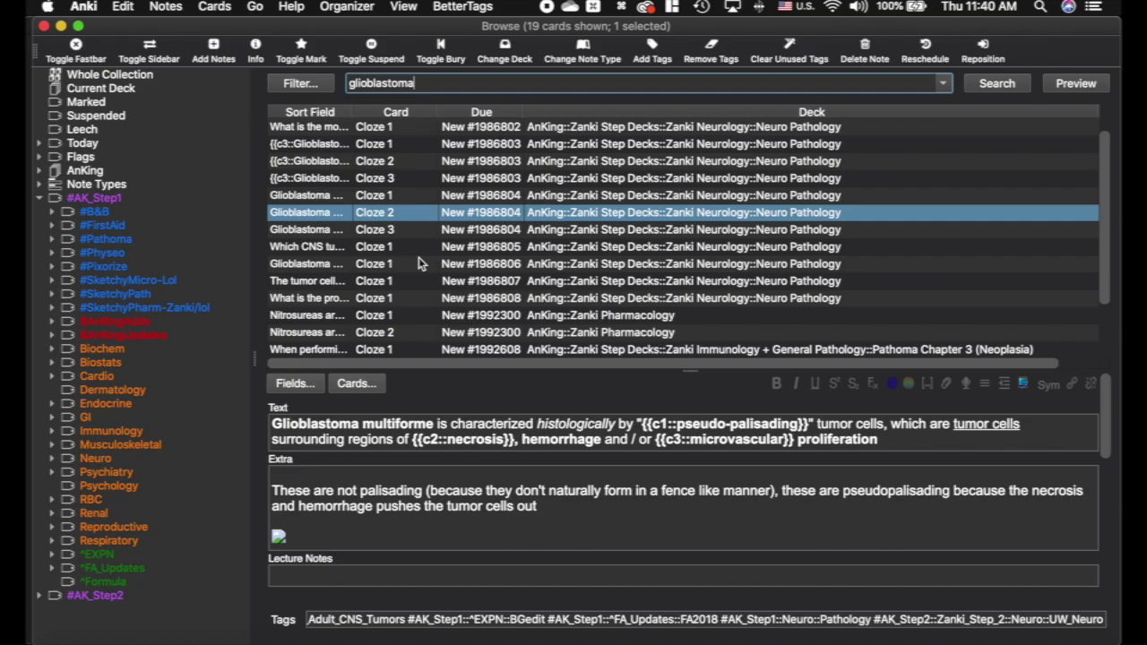
key(ctrl+Up)
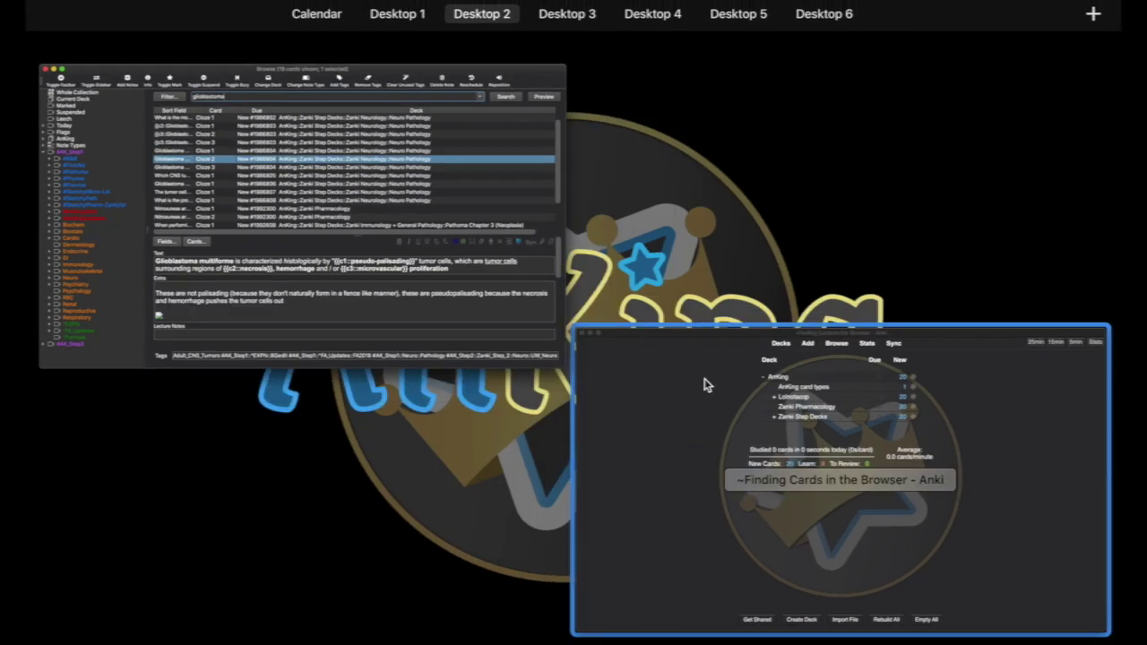
click(704, 379)
key(shift+super+a)
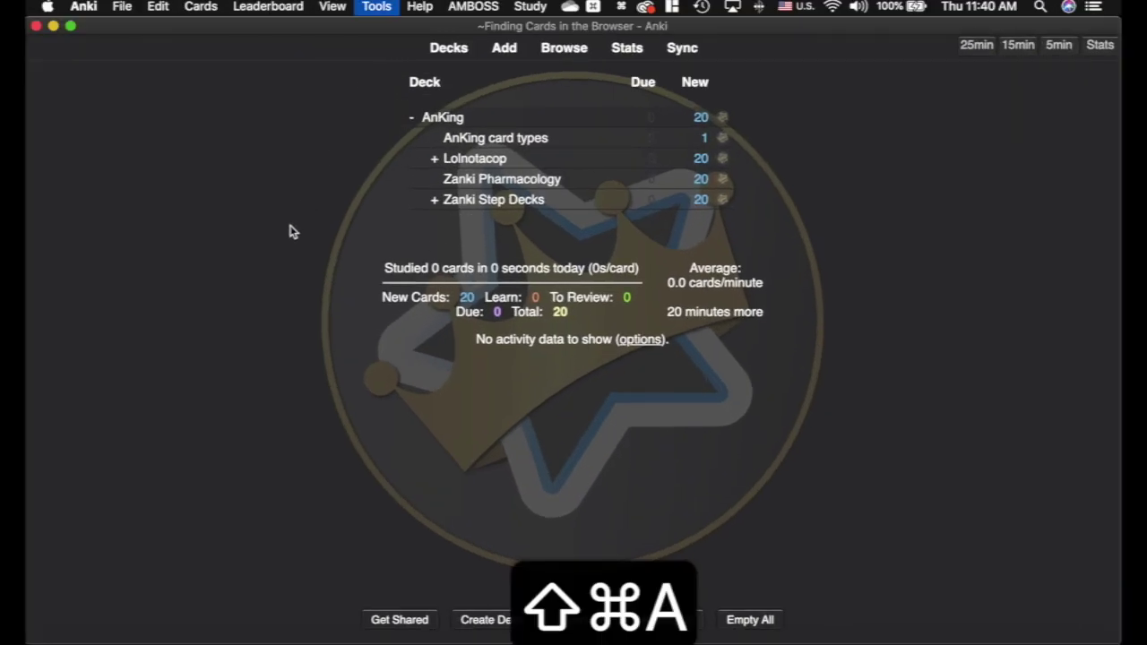
scroll(345, 347, down, 10)
scroll(328, 240, up, 10)
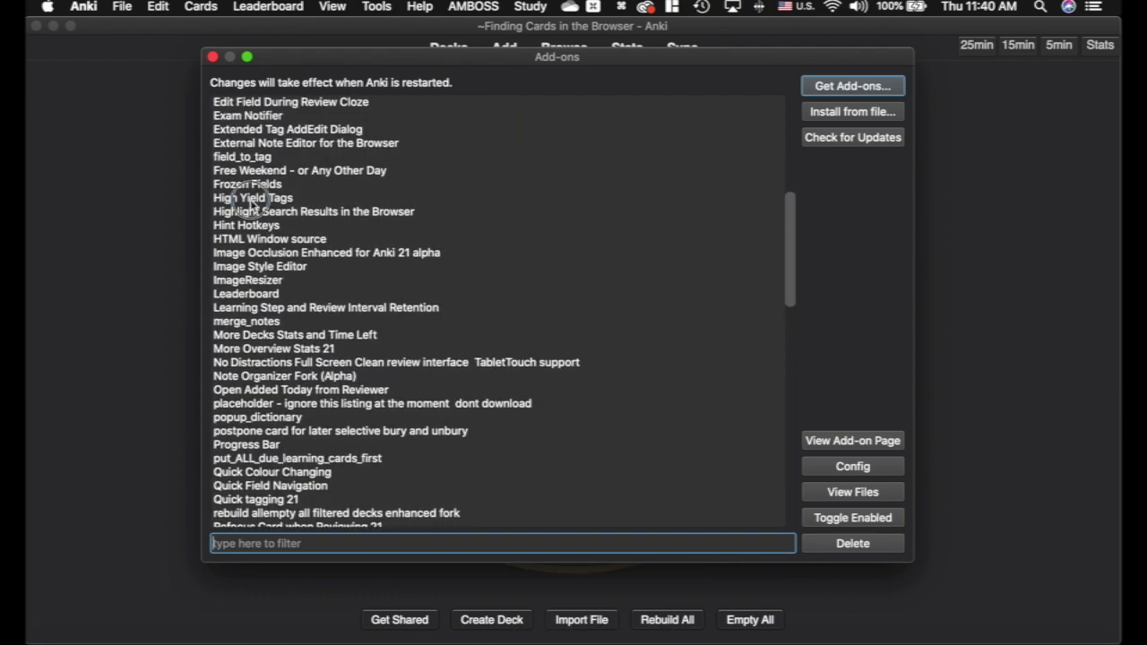
click(253, 198)
click(883, 470)
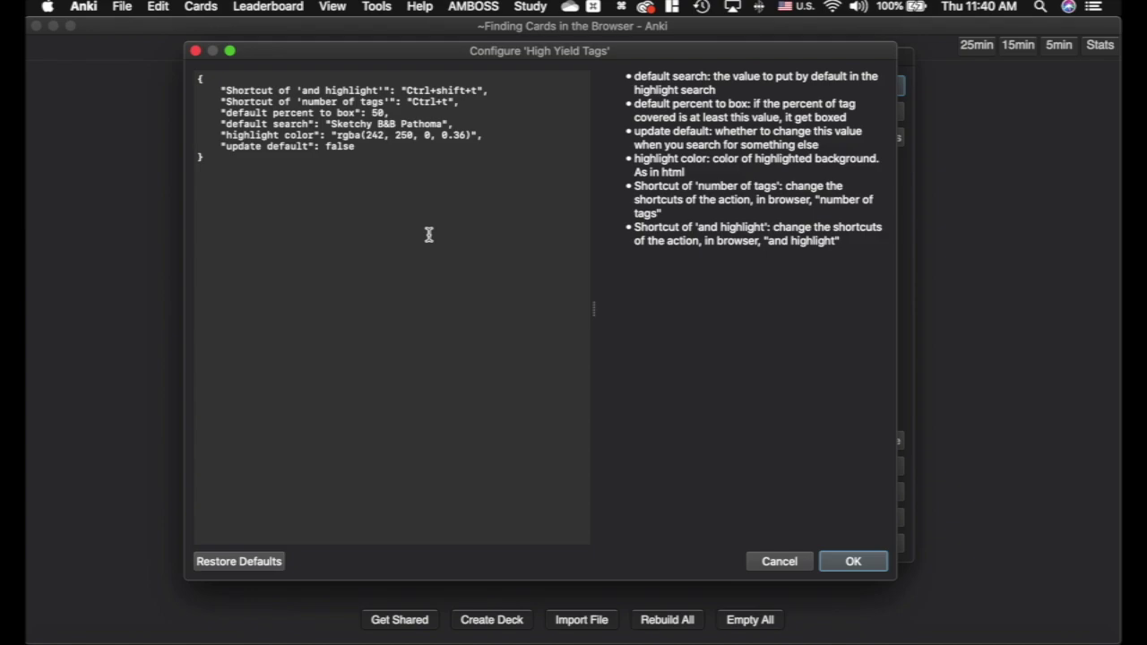
drag(499, 134, 190, 135)
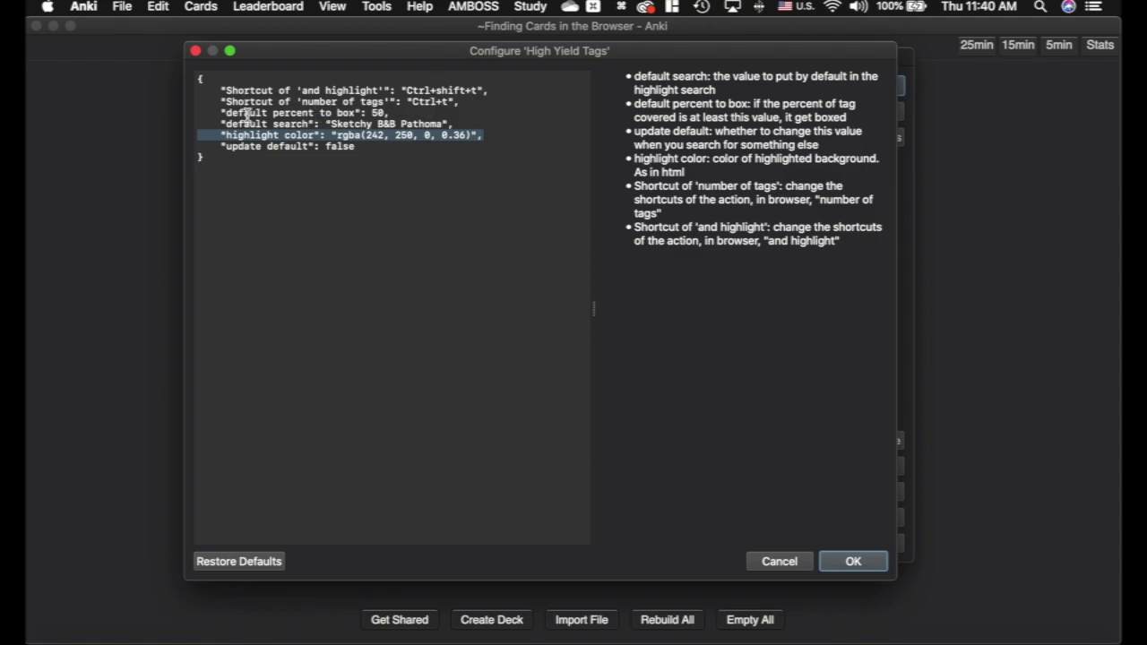
drag(453, 124, 194, 113)
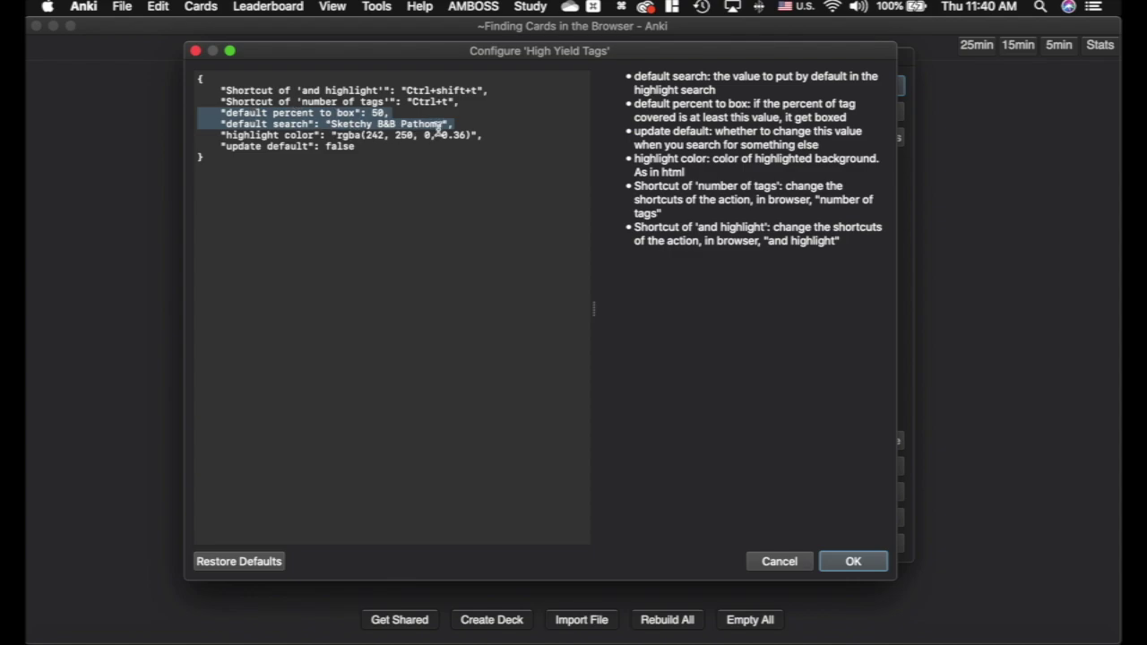
click(853, 561)
click(211, 52)
key(ctrl+Up)
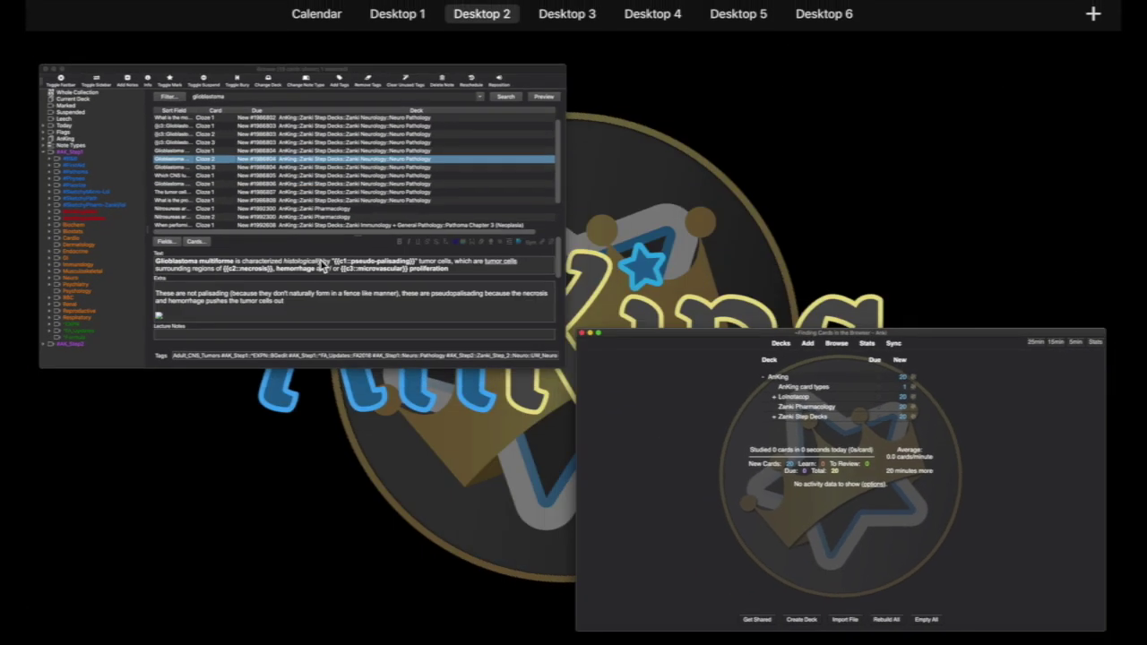
Return to the browser and select all 19 glioblastoma cards in the list.
click(324, 267)
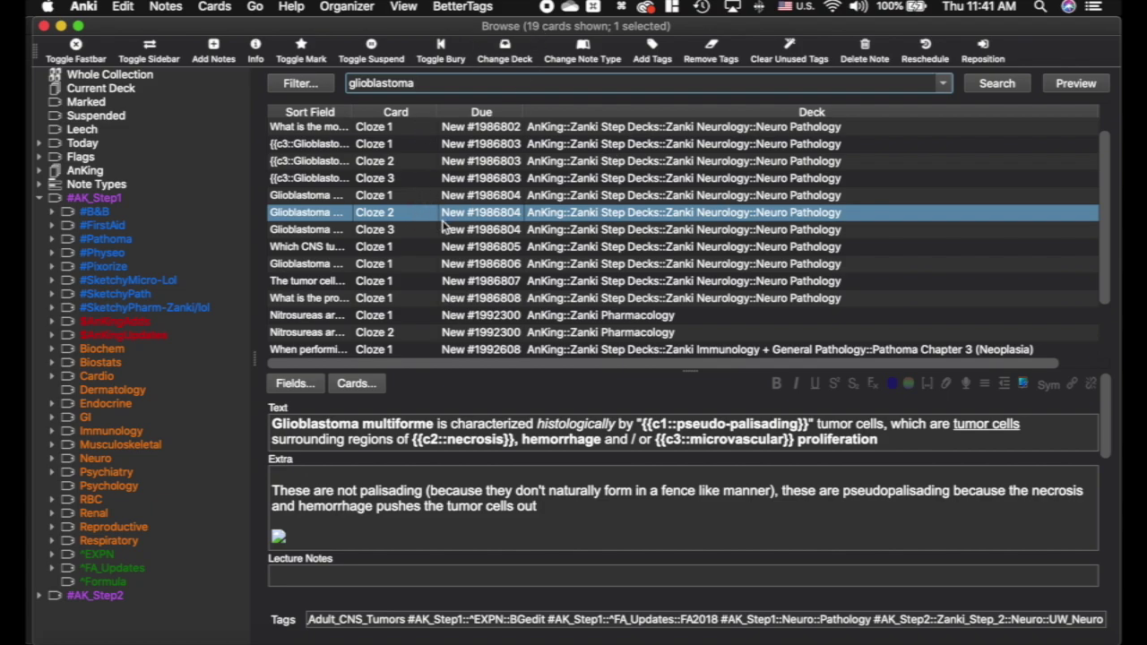
scroll(579, 268, up, 2)
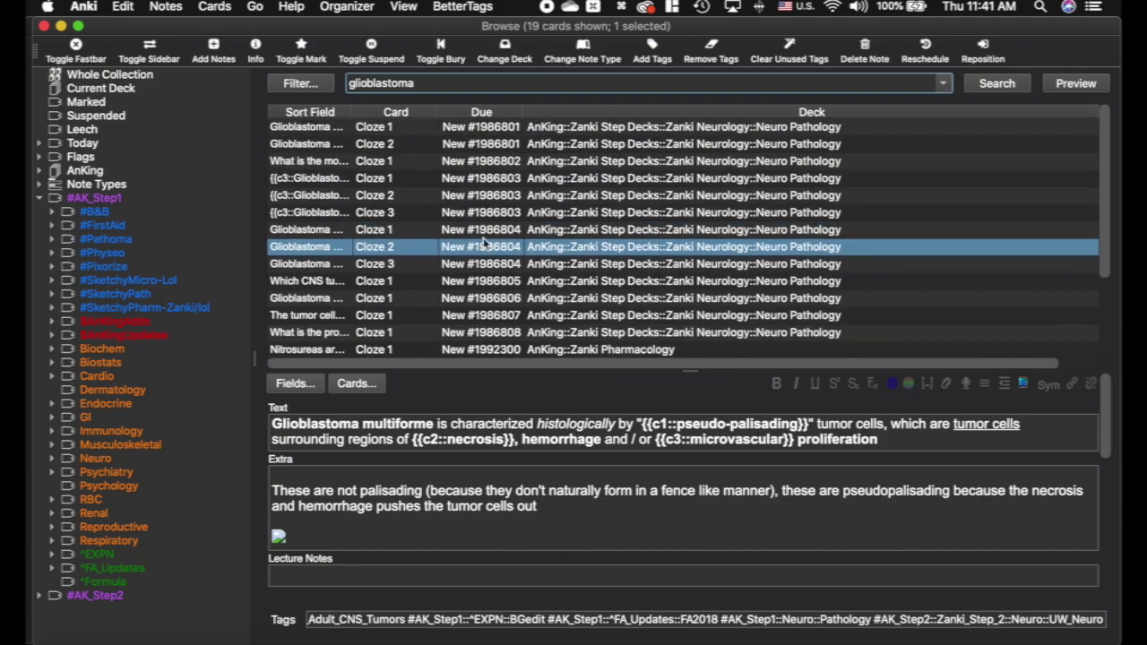
click(427, 250)
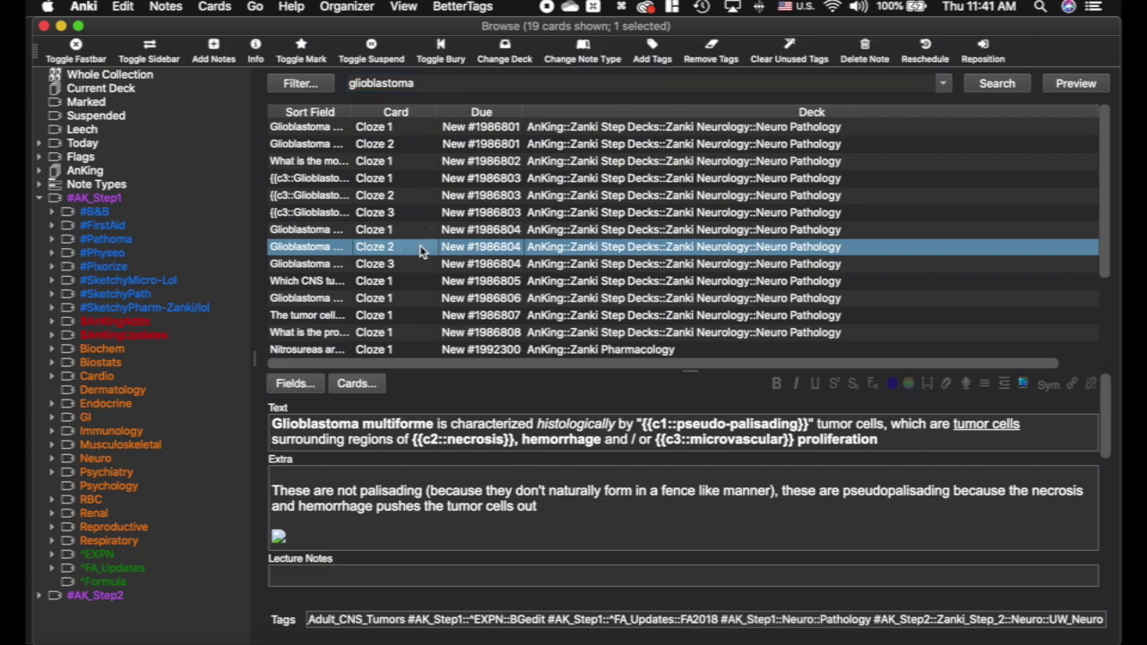
key(super+a)
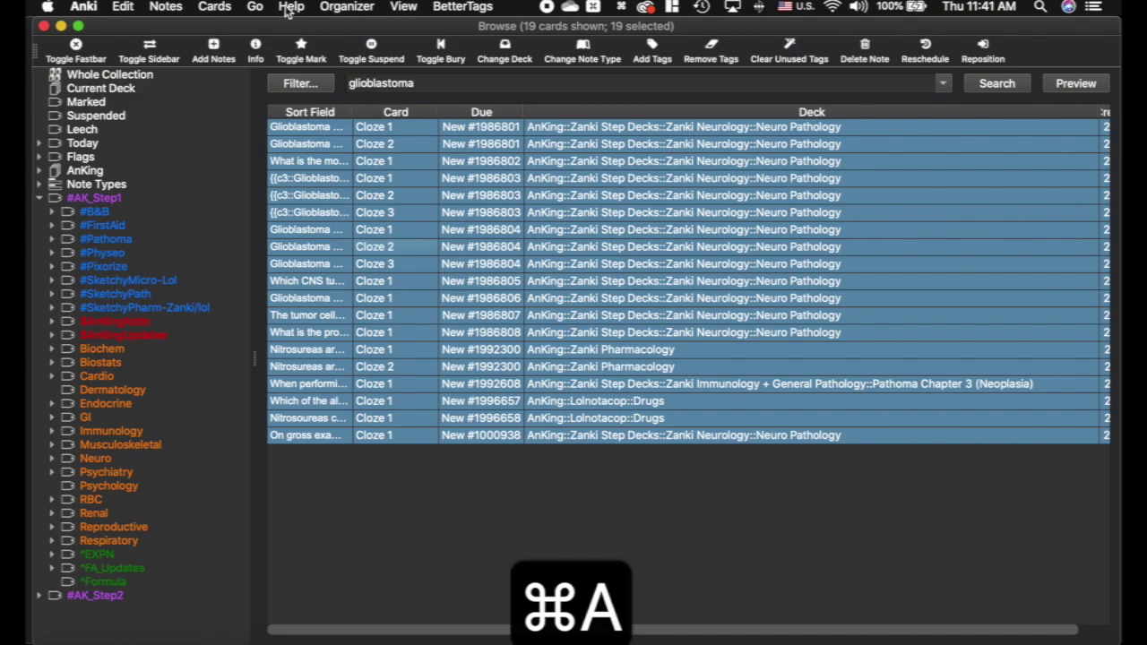
Run the highlighted tag coverage report with Sketchy B&B Pathoma tags and a 10% threshold.
click(287, 8)
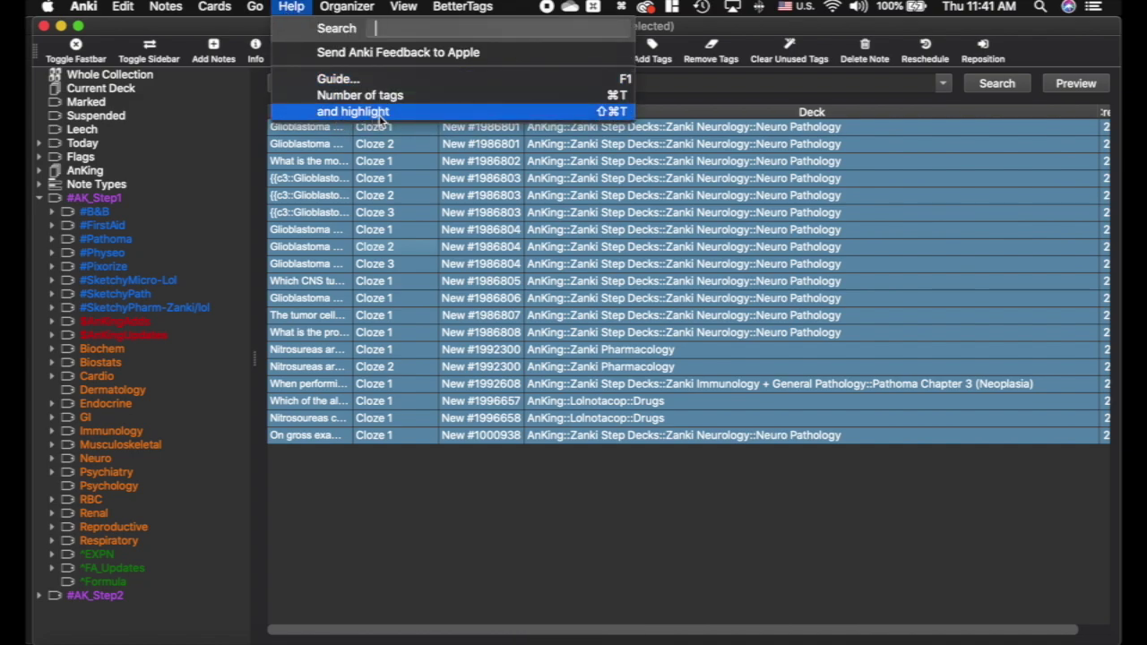
click(411, 114)
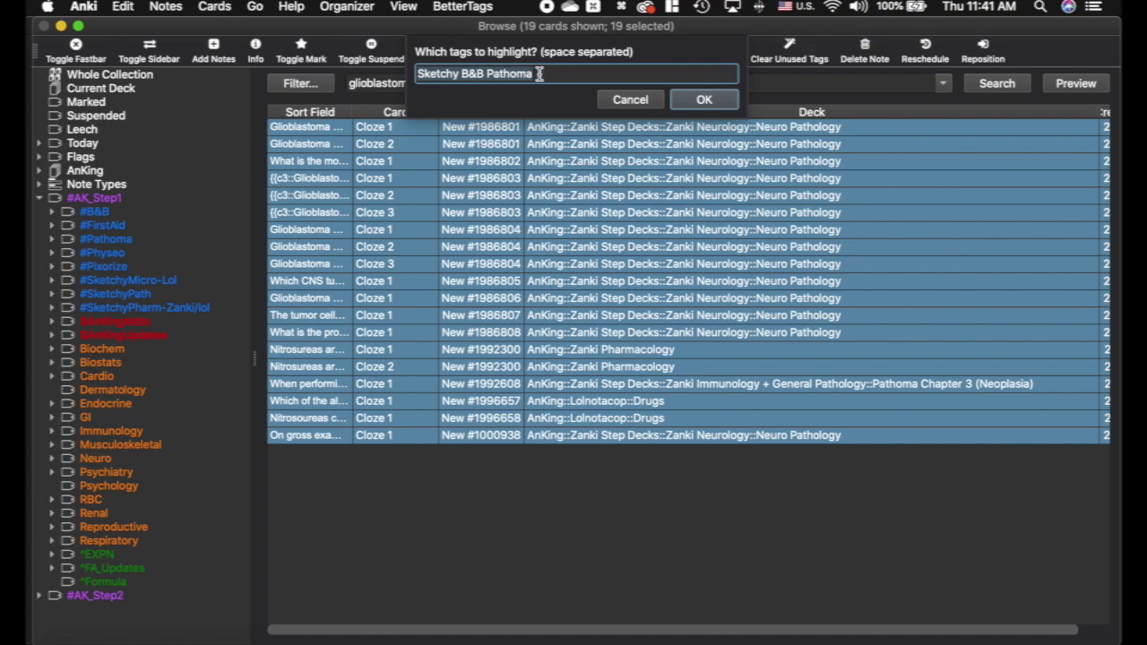
click(704, 101)
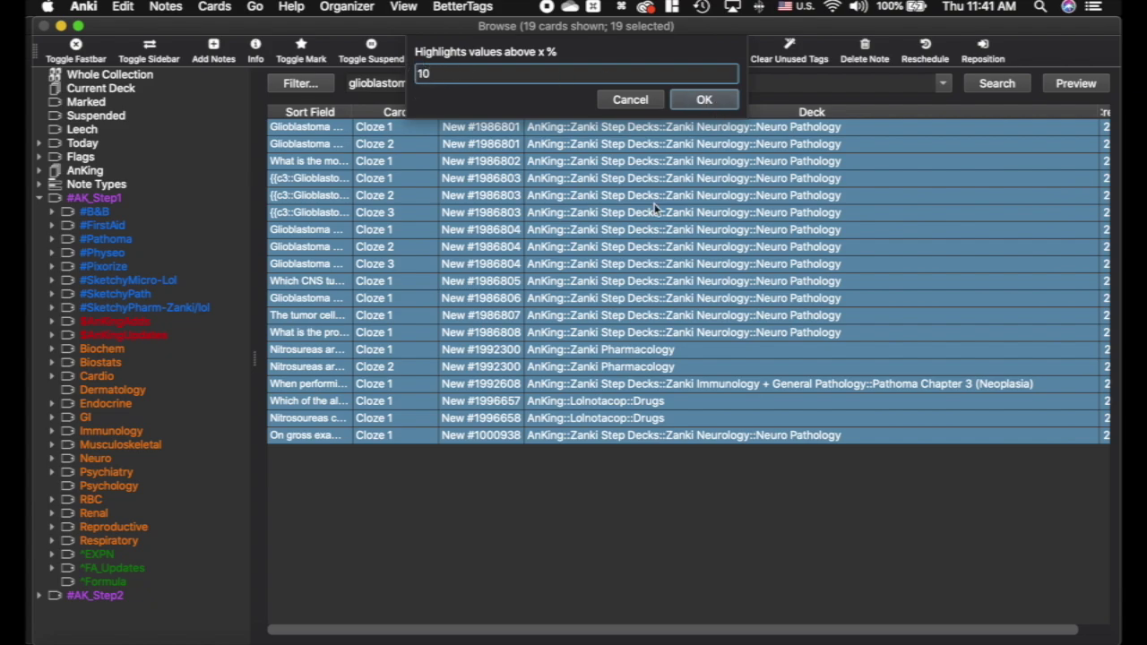
click(716, 99)
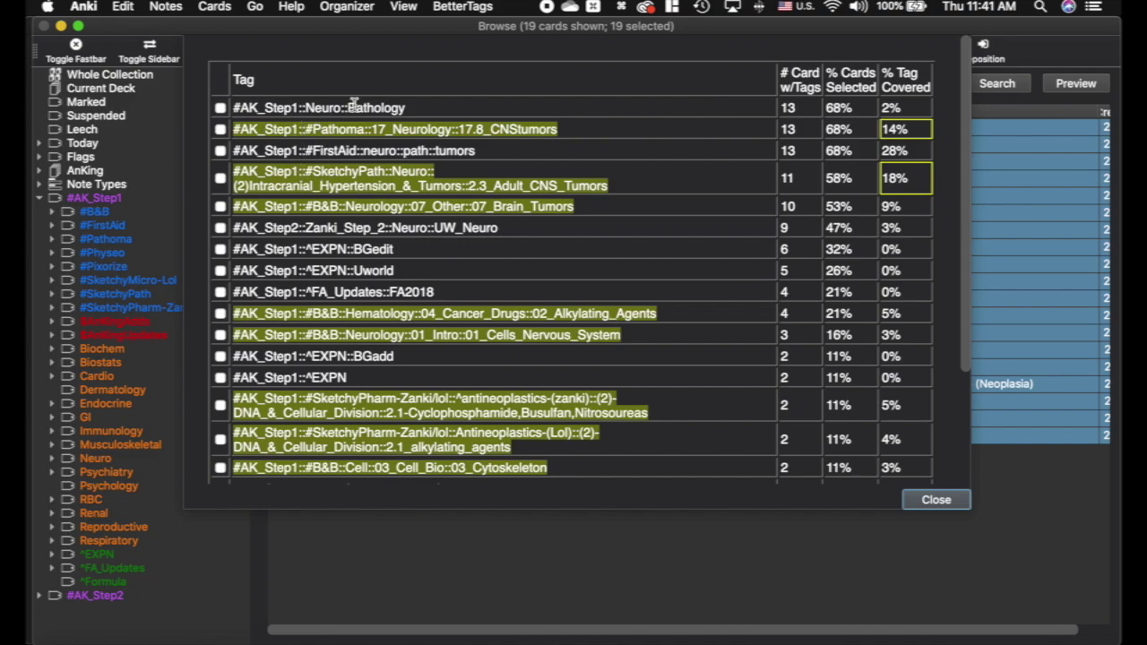
scroll(394, 270, down, 4)
scroll(395, 270, up, 4)
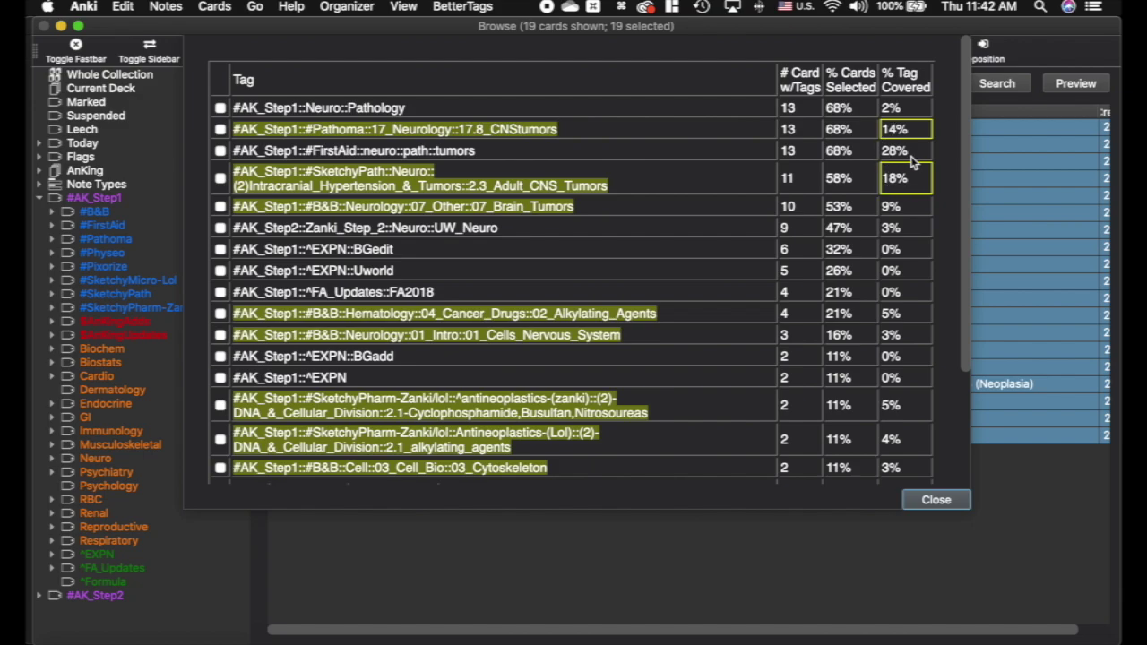
drag(892, 131, 881, 154)
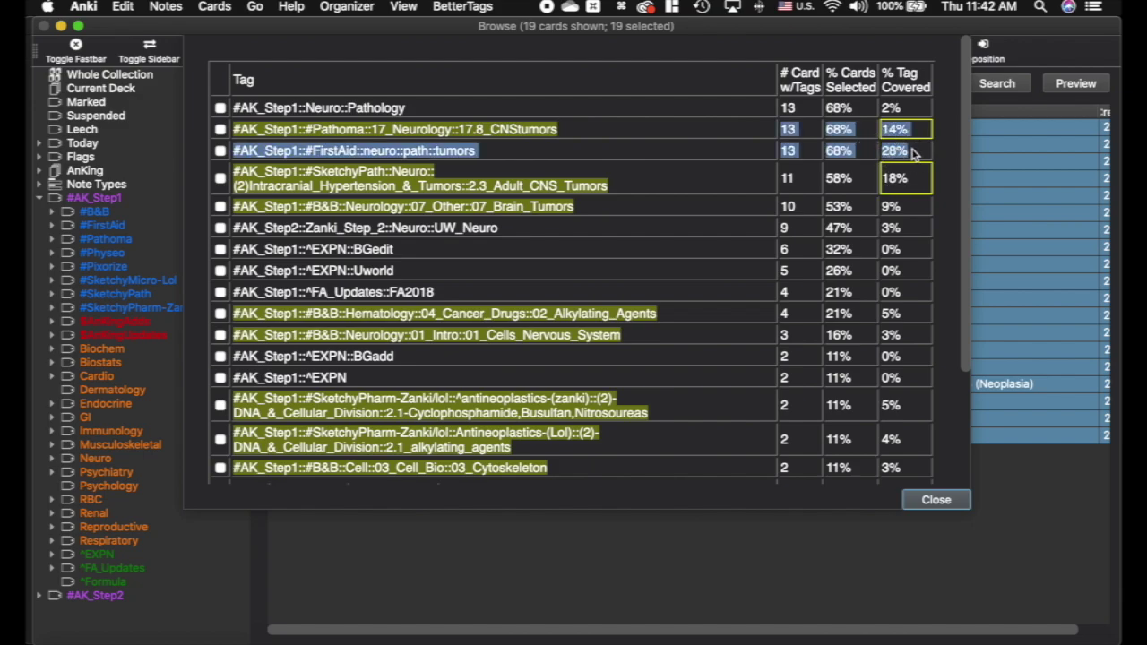
click(912, 153)
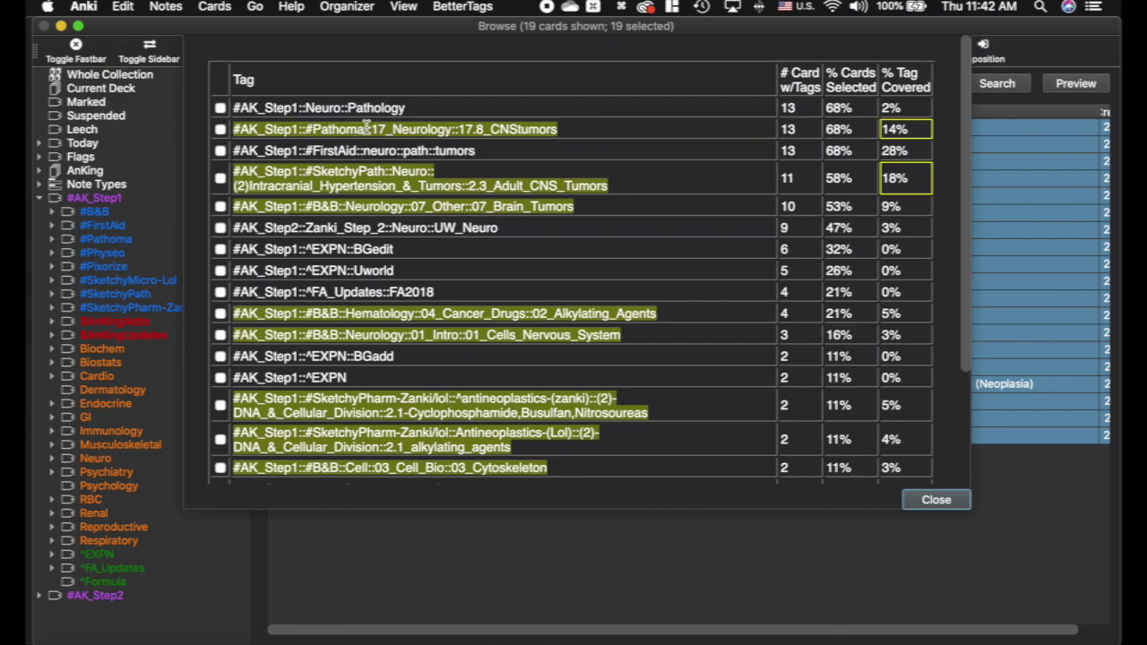
Check the Pathoma 17.8_CNStumors tag and create the filtered deck 'Filtered Pathoma'.
click(220, 130)
click(936, 500)
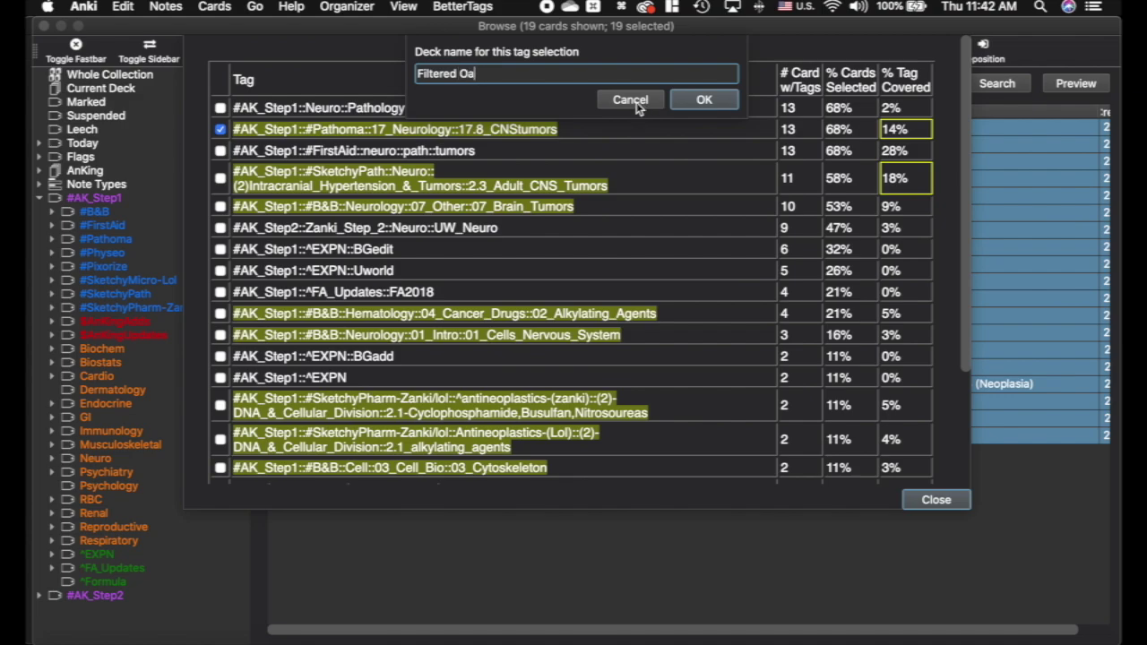
text(Pathom)
click(706, 100)
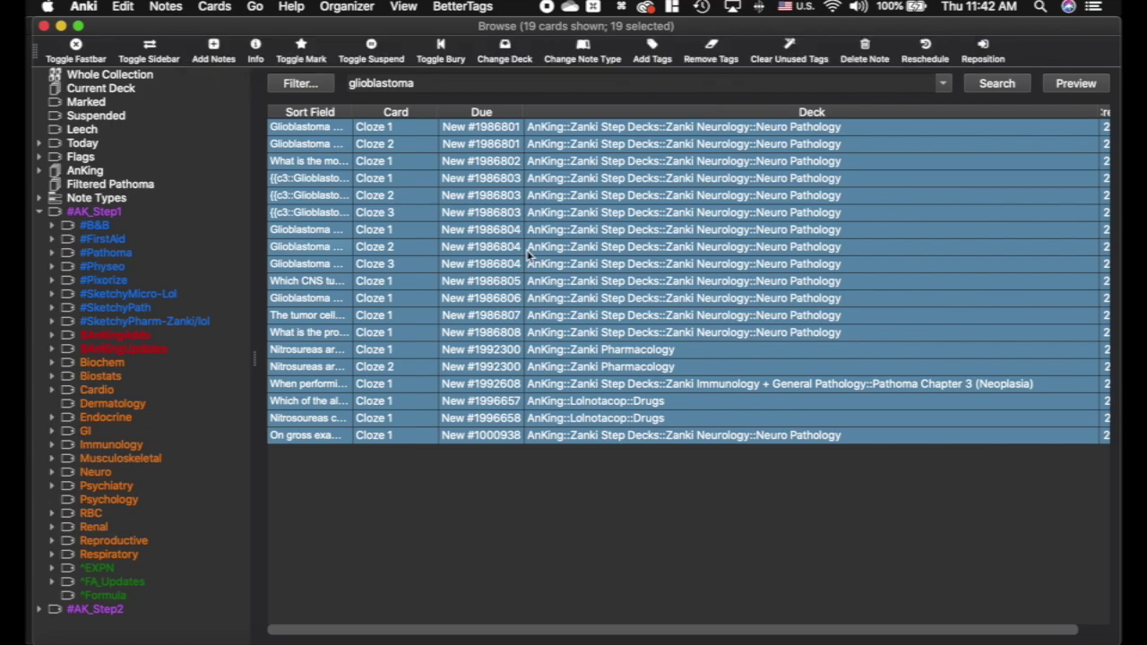
Close the Browser and change the Filtered Pathoma deck's search filter from is:due to is:new.
click(44, 26)
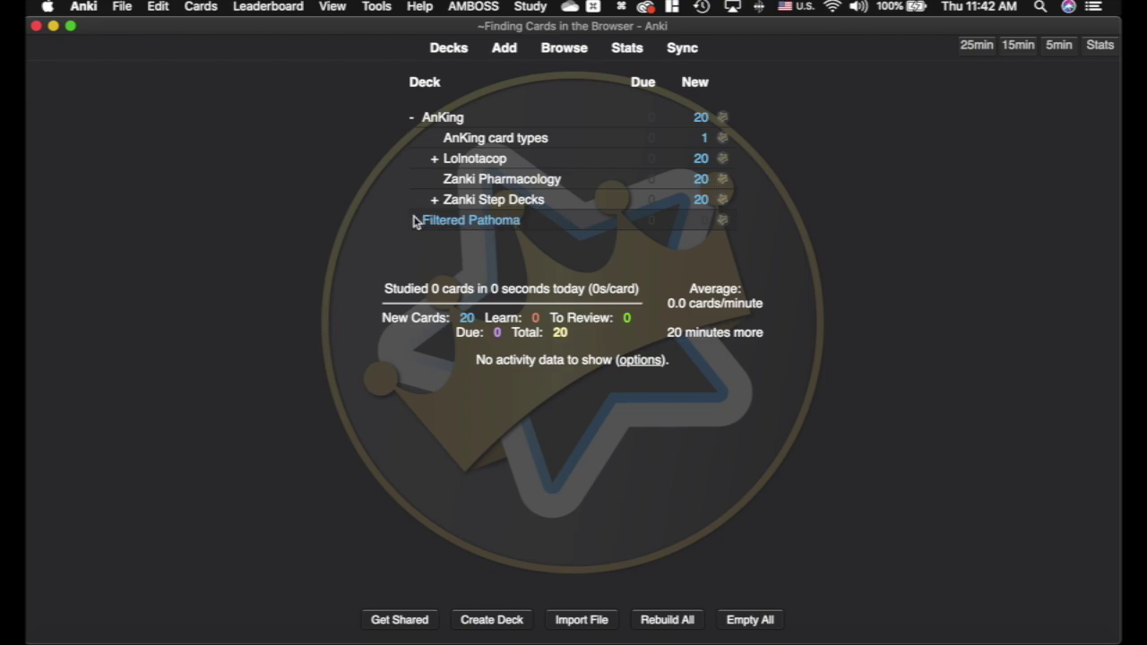
click(724, 219)
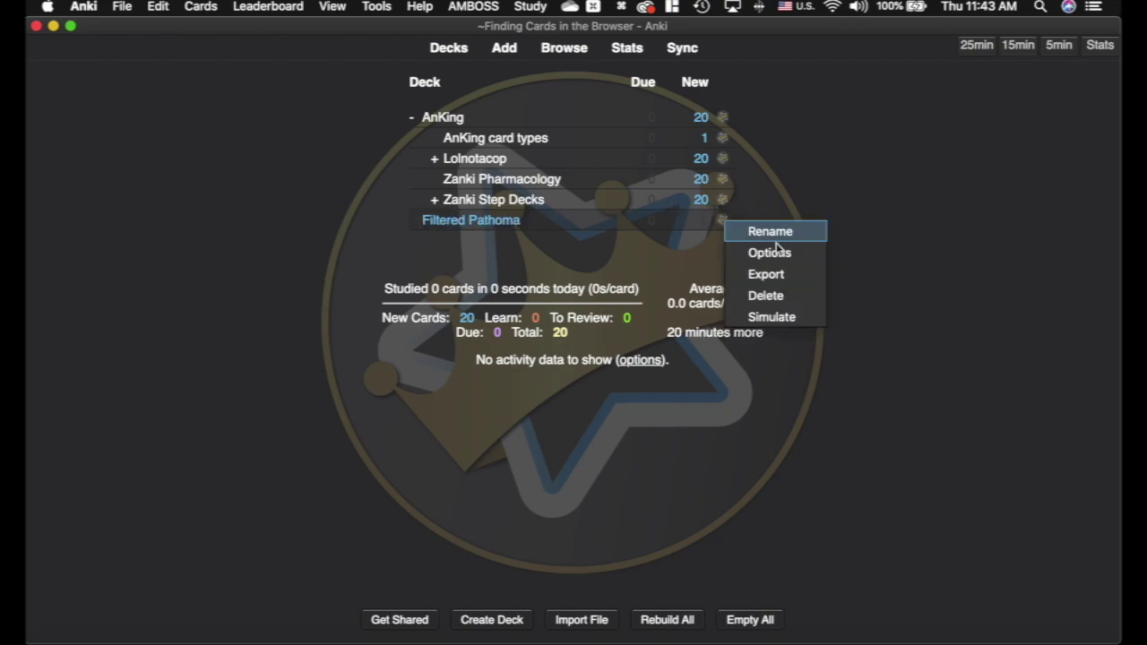
click(772, 252)
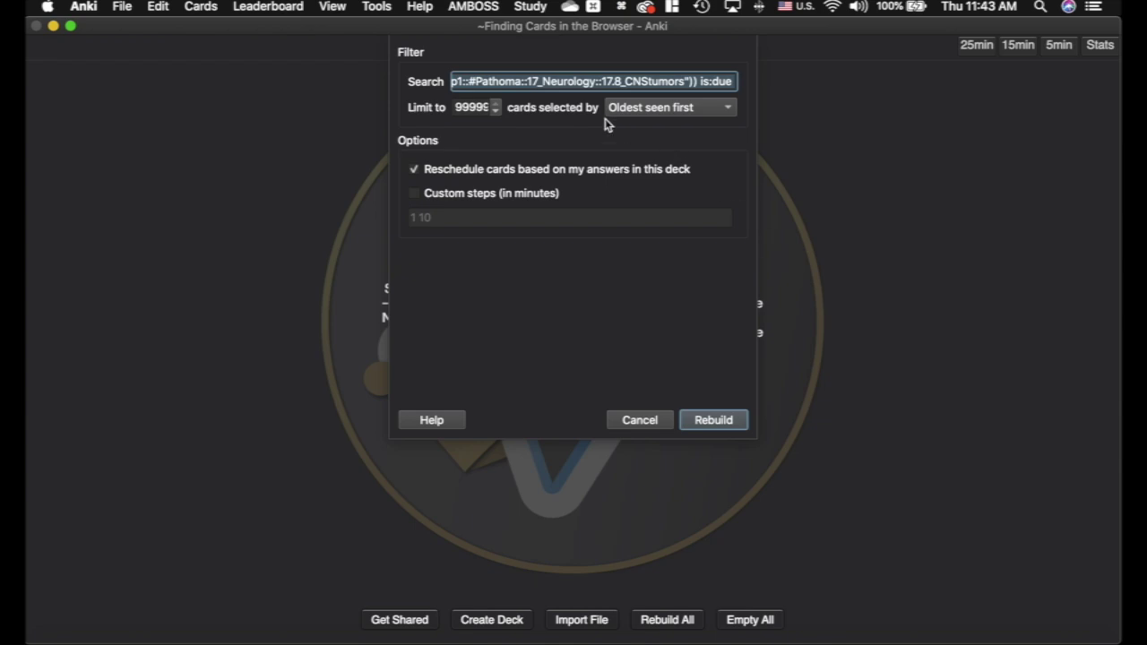
click(725, 83)
key(BackSpace)
key(BackSpace)
key(BackSpace)
text(new)
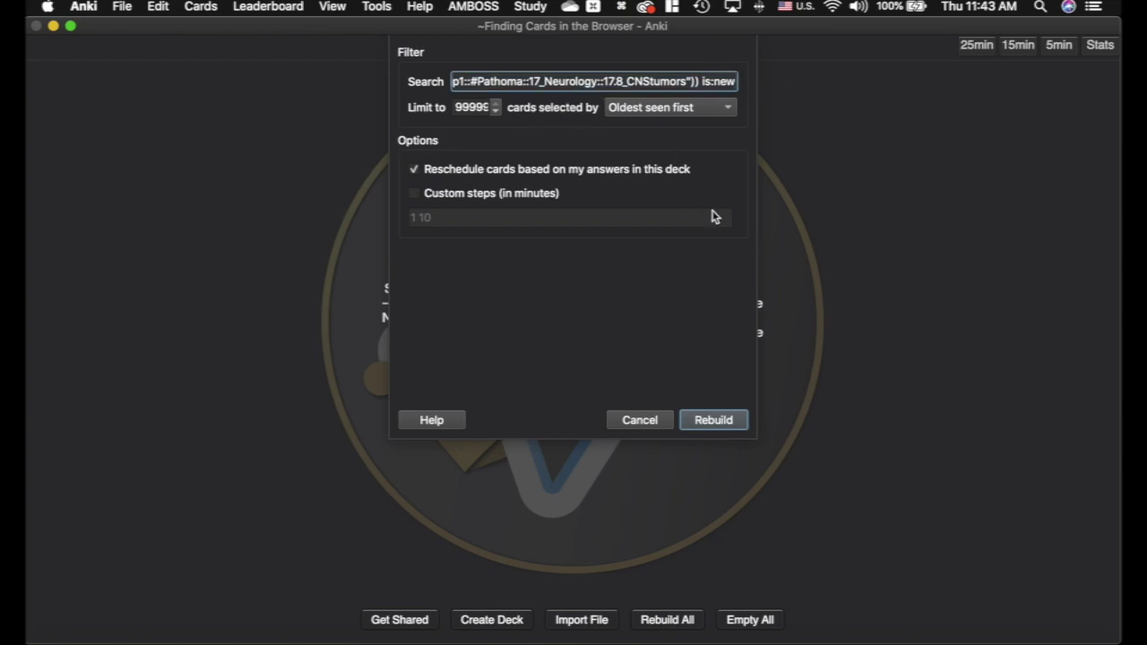